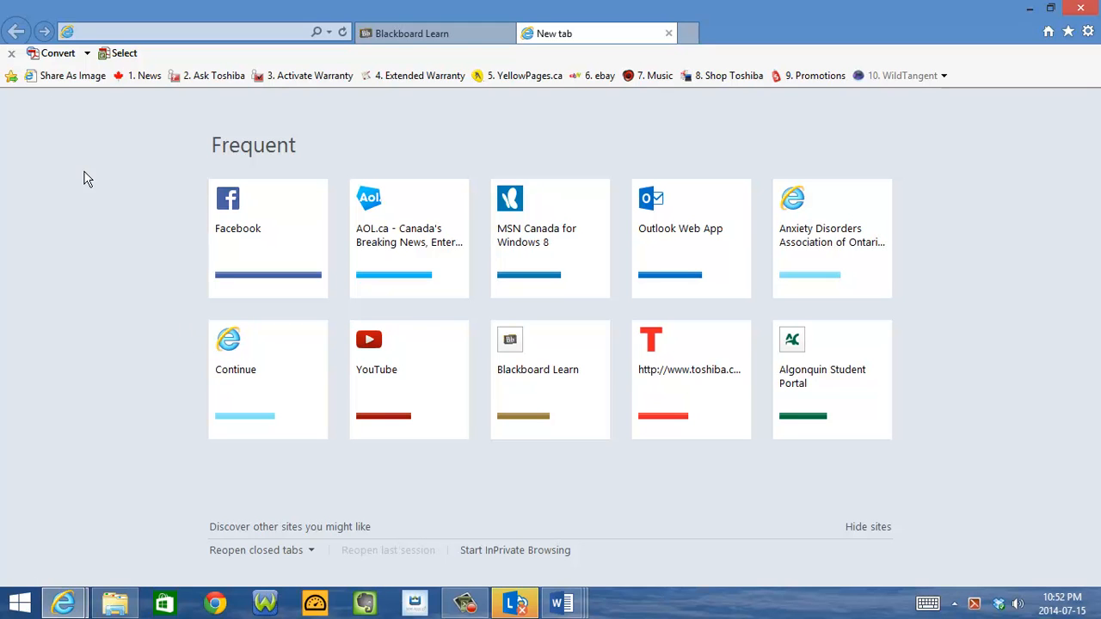
Open the Share As Image web app from the saved favourites
click(61, 77)
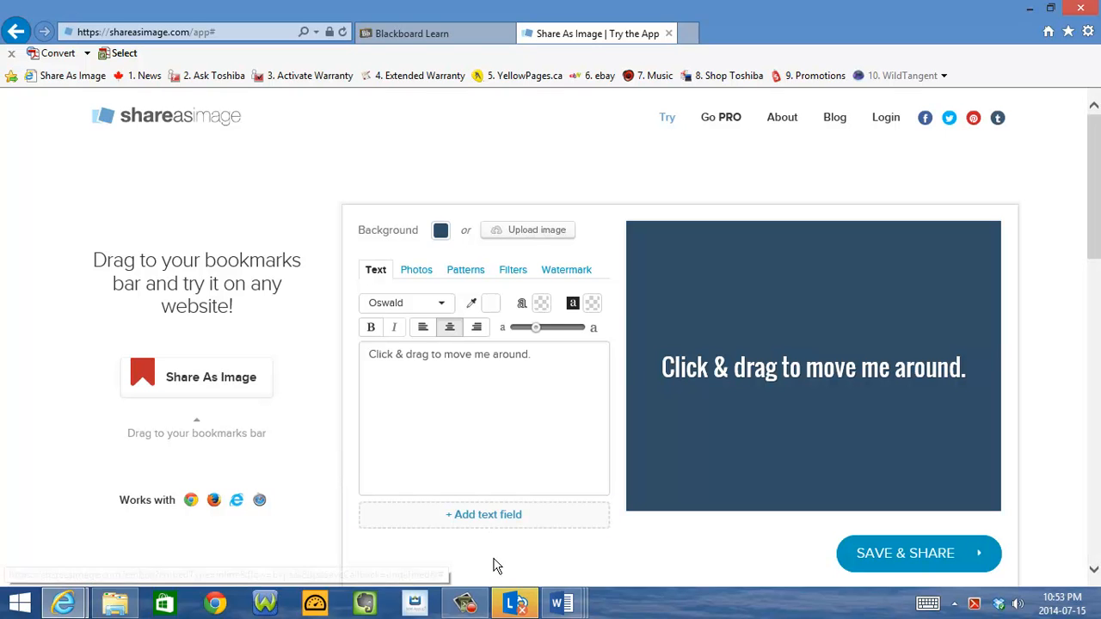
click(465, 602)
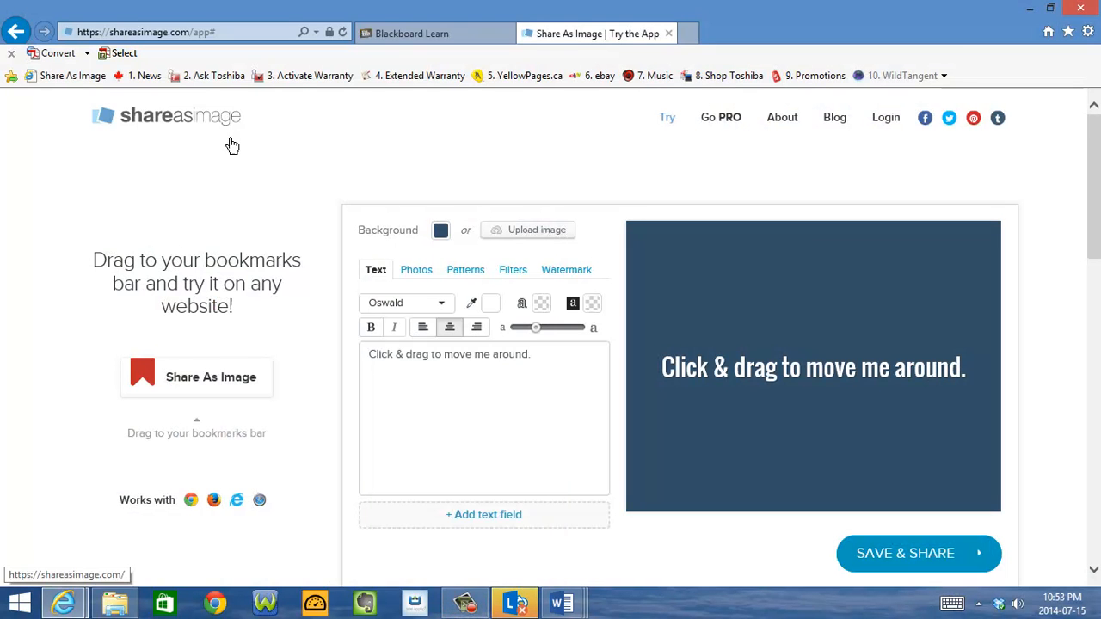
click(464, 602)
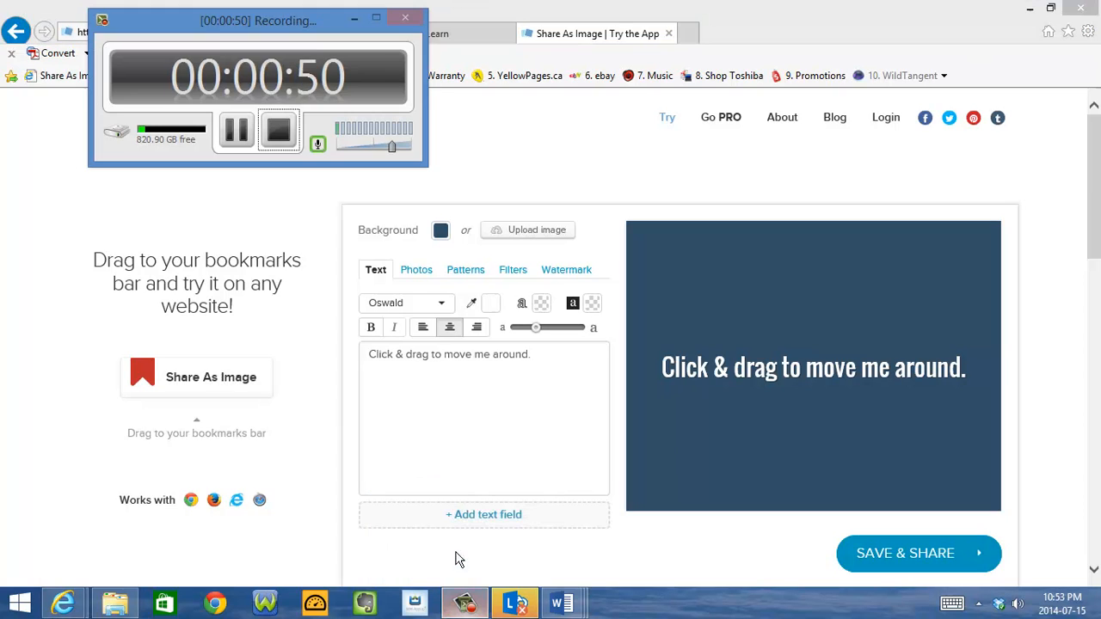
click(234, 132)
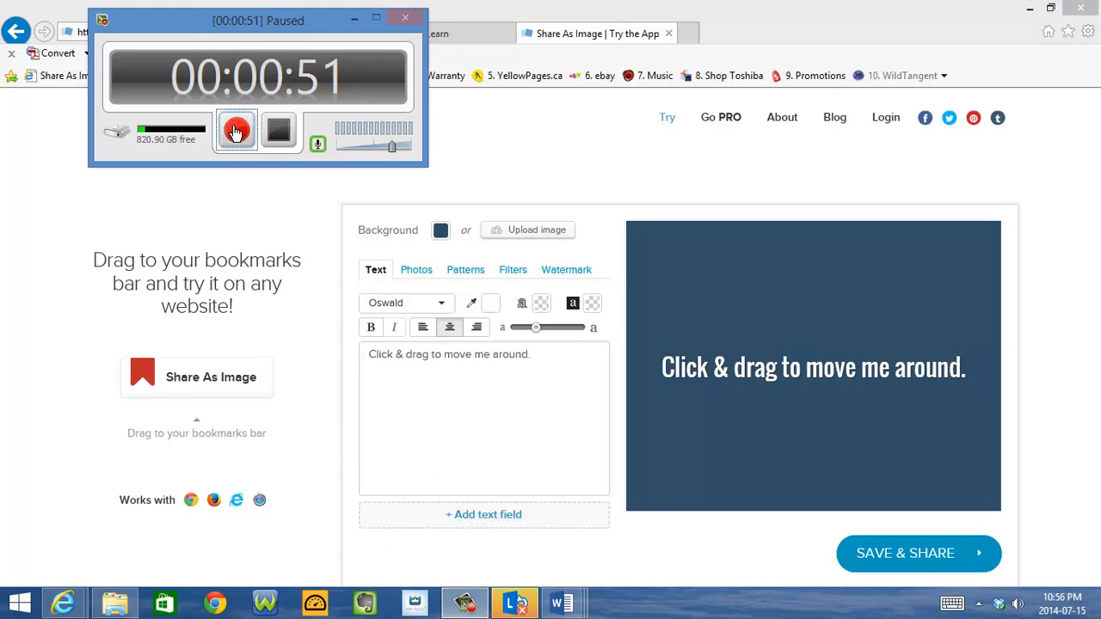
click(234, 131)
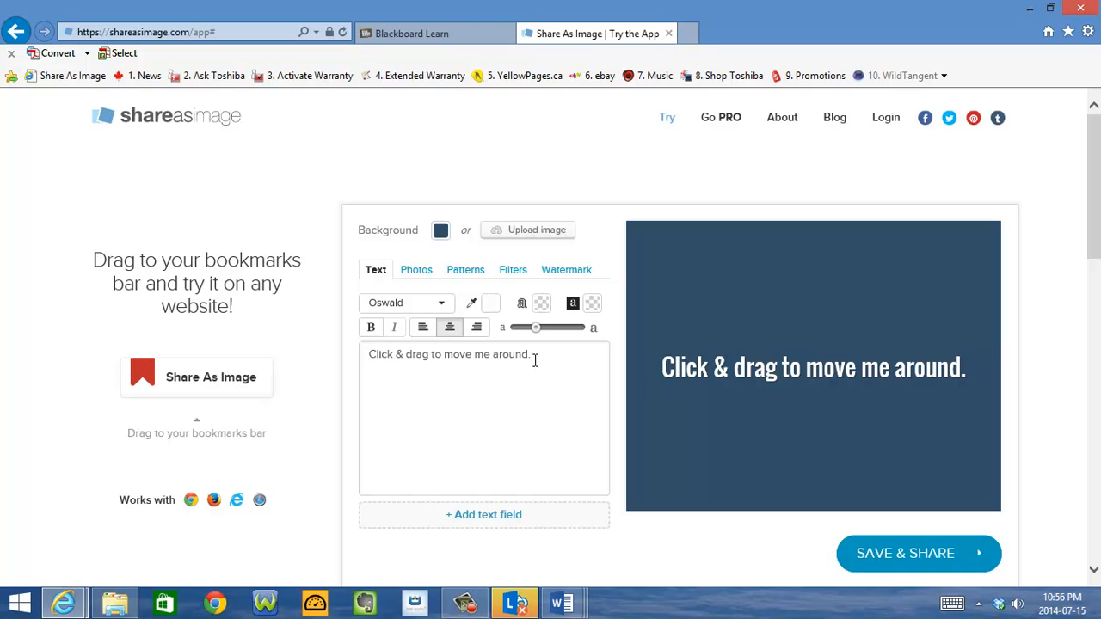
Replace the placeholder text with "Podcasting is Awesome!" and make the text slightly smaller
drag(531, 357, 381, 379)
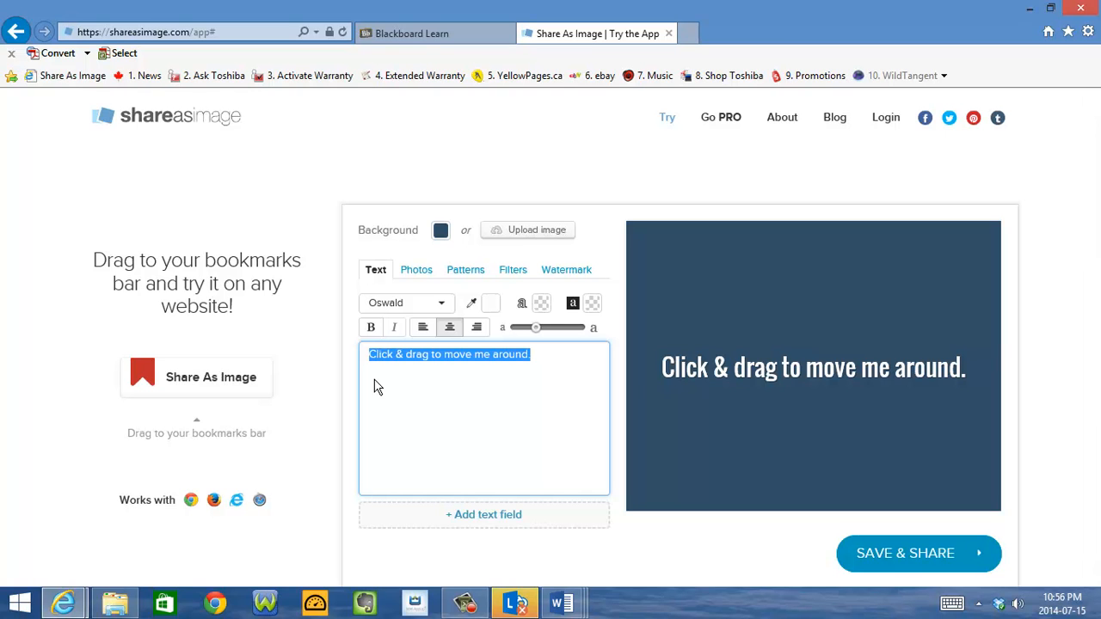
text(Podcas)
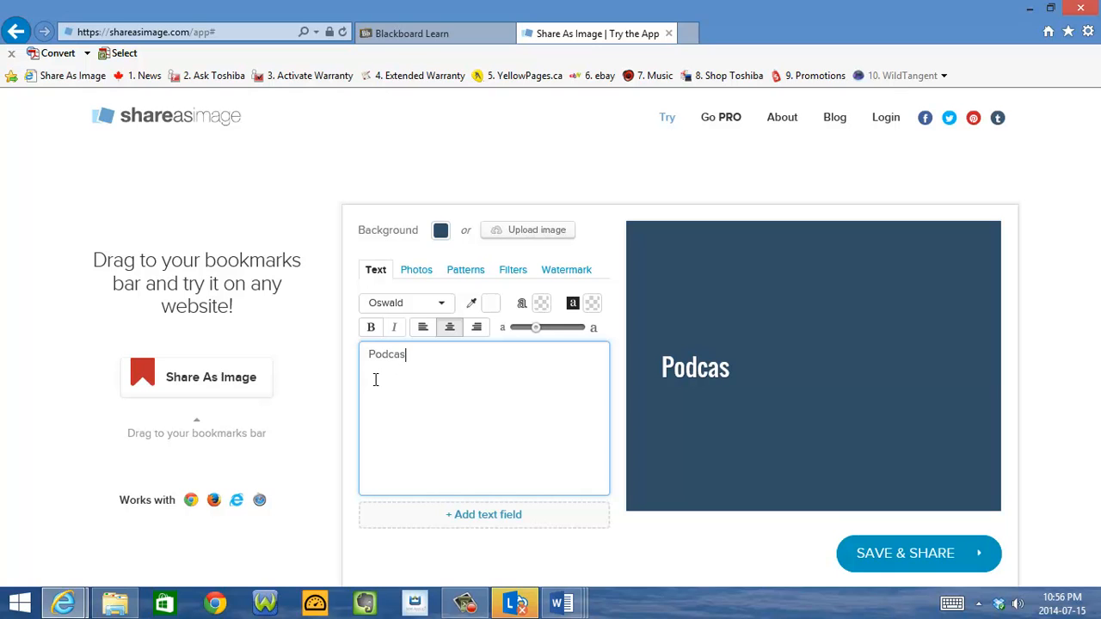
text(ting is Aw)
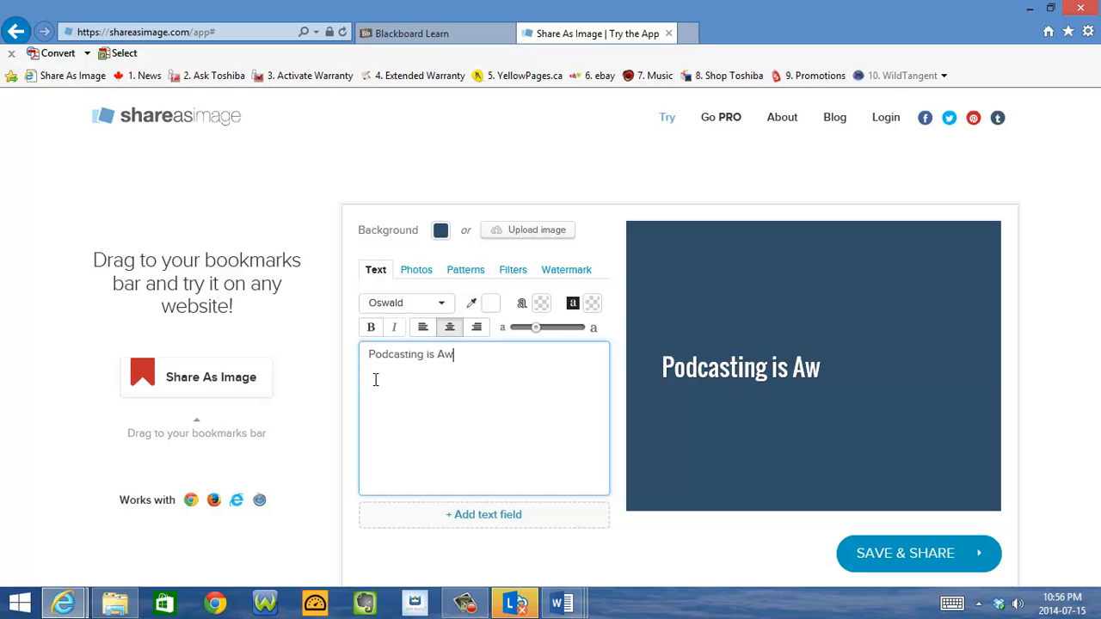
text(esome!)
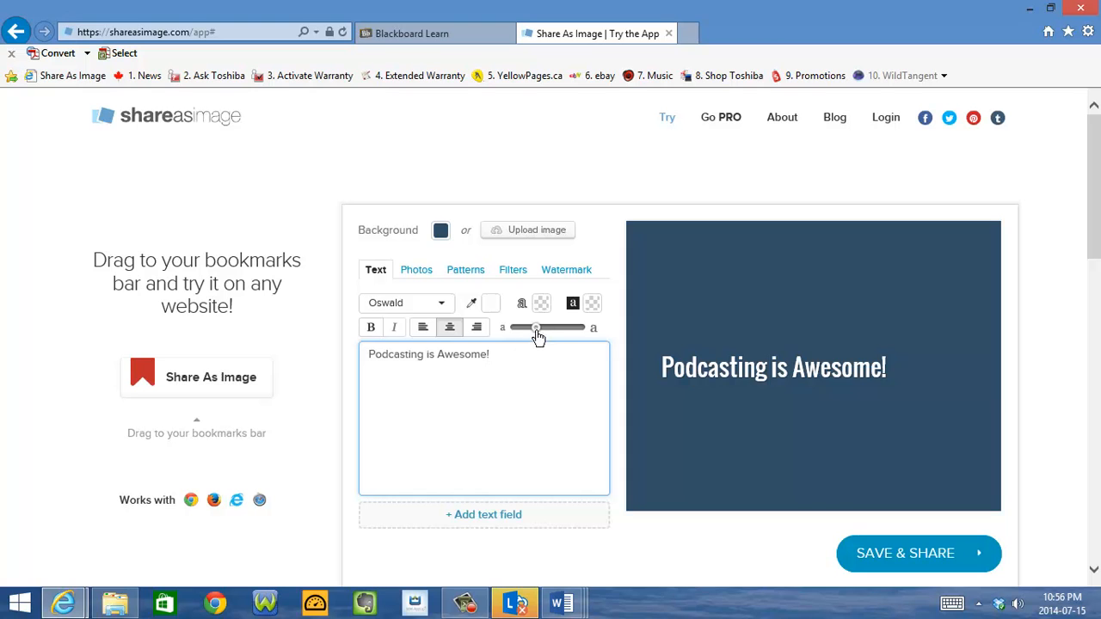
mouse_move(536, 331)
mouse_down()
mouse_move(553, 336)
mouse_move(531, 336)
mouse_up()
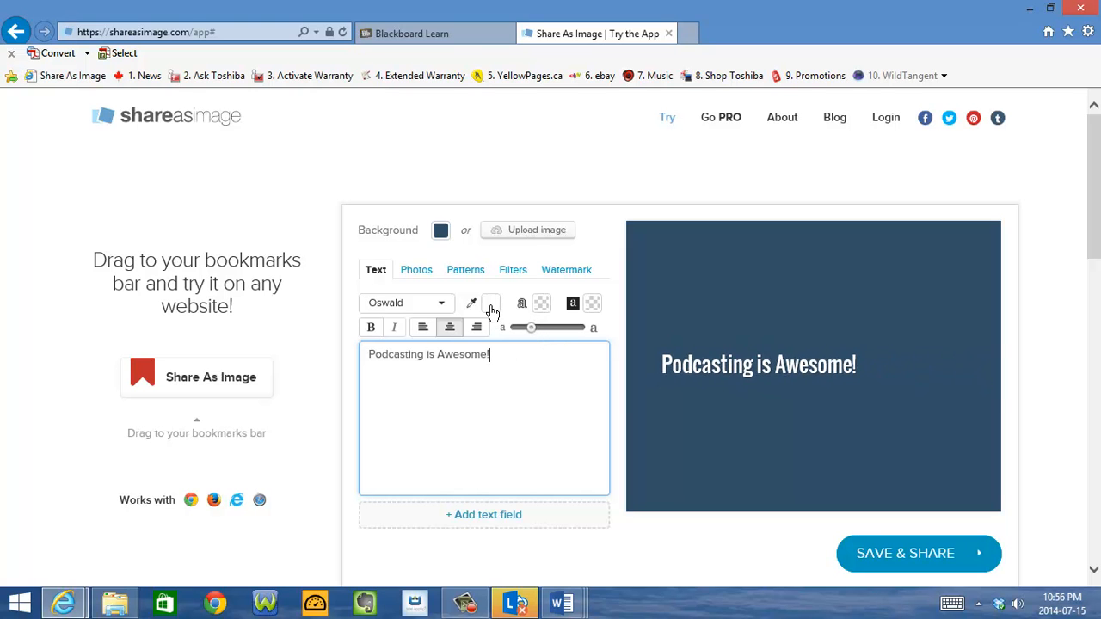
Set the text colour of "Podcasting is Awesome!" to bright red (#eb1212)
click(491, 308)
click(535, 342)
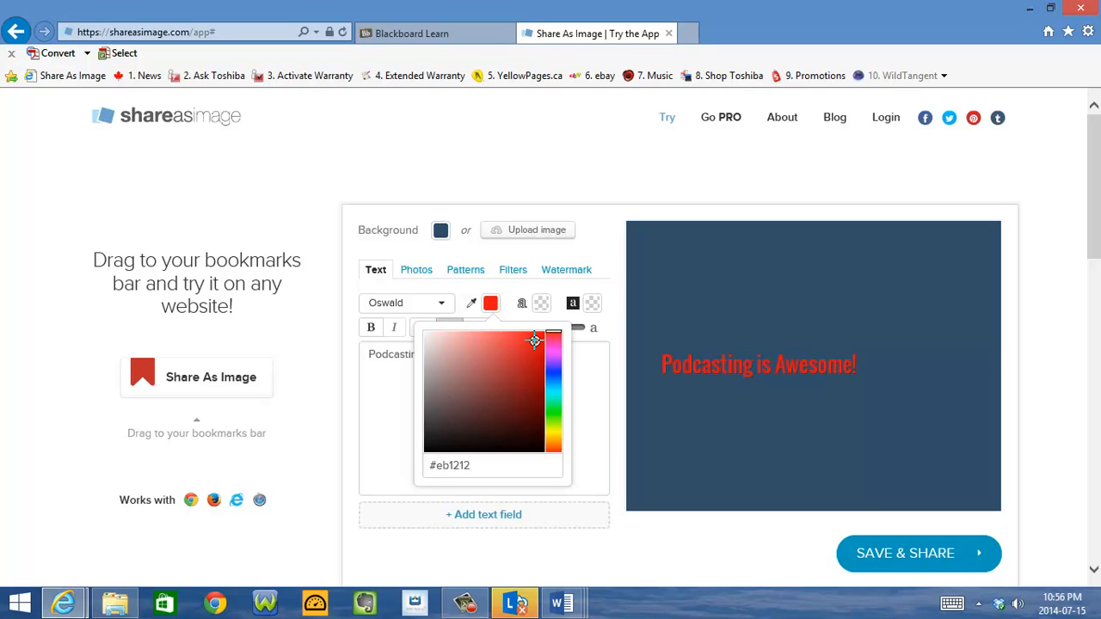
click(582, 364)
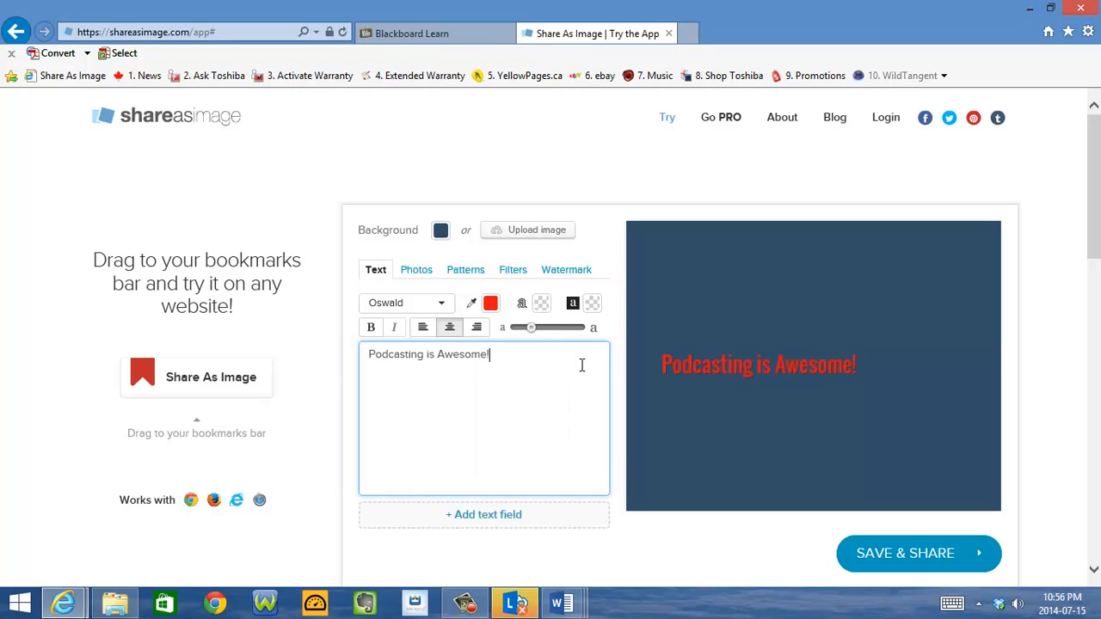
click(592, 305)
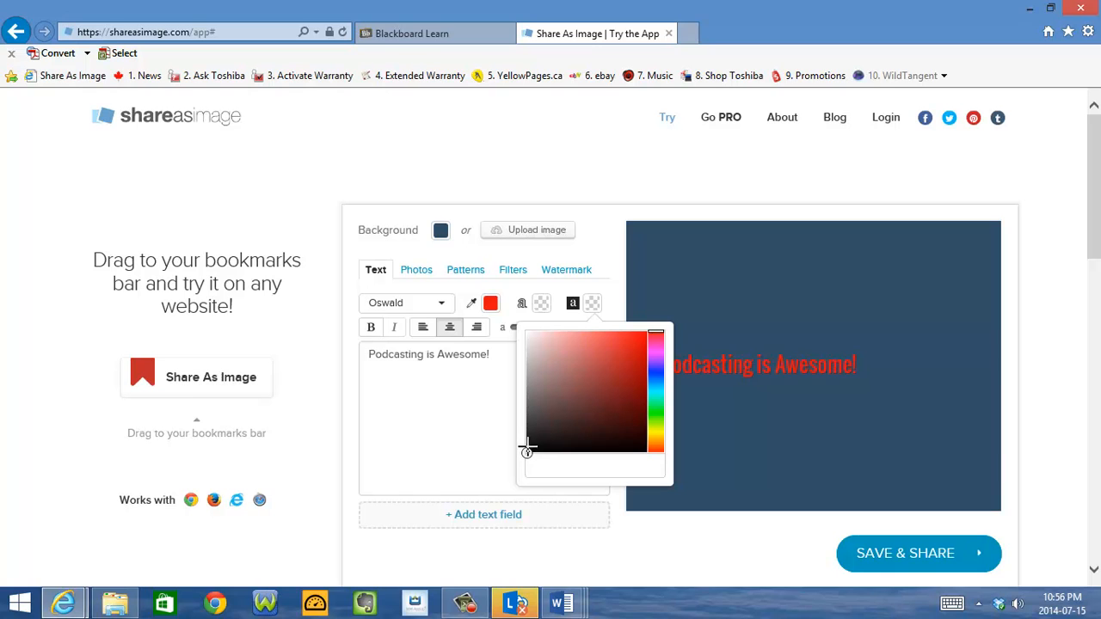
click(529, 446)
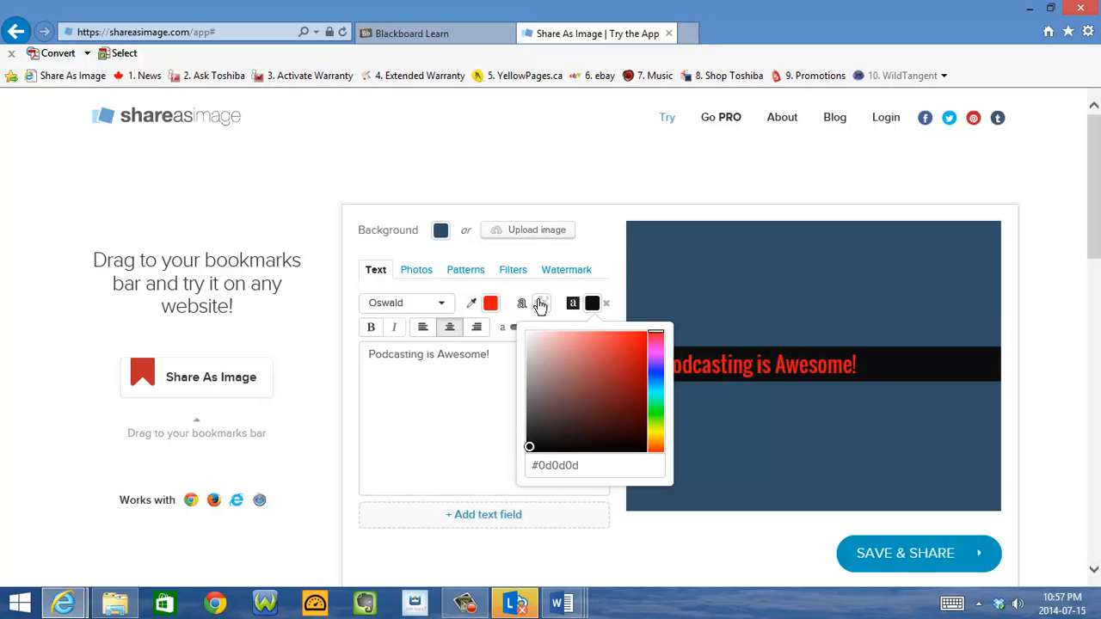
click(605, 306)
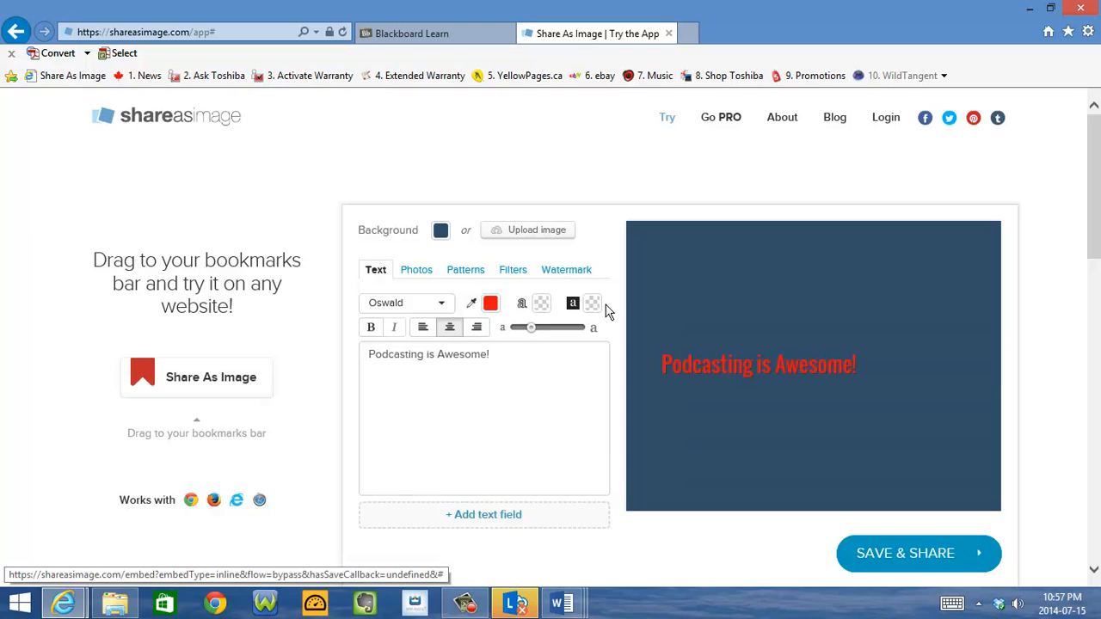
Give the red text a near-black outline (#080808)
click(538, 306)
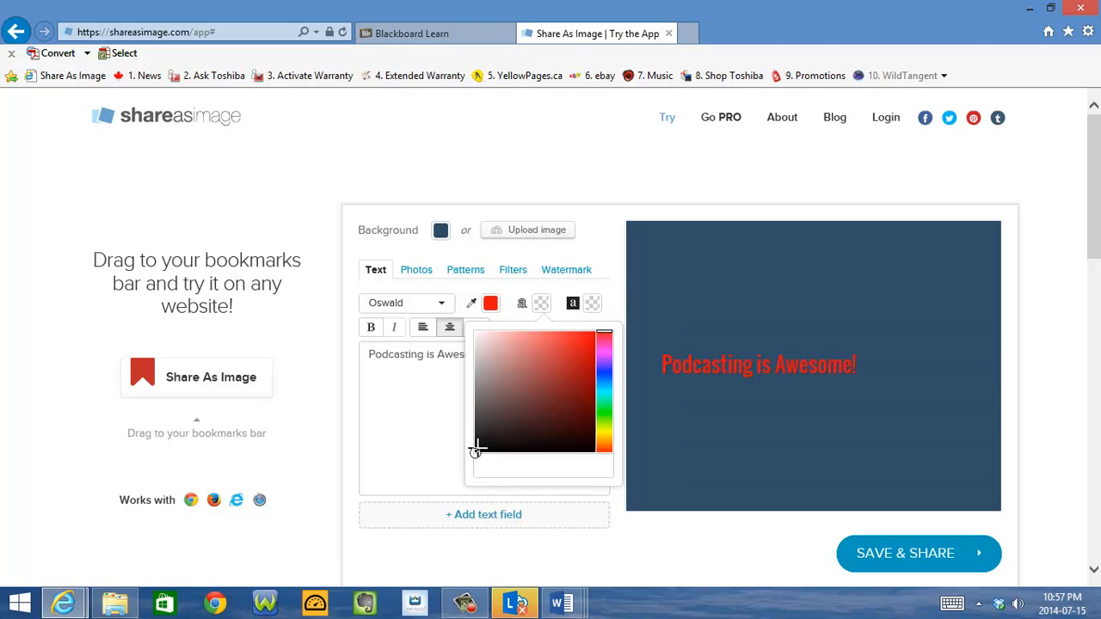
click(478, 448)
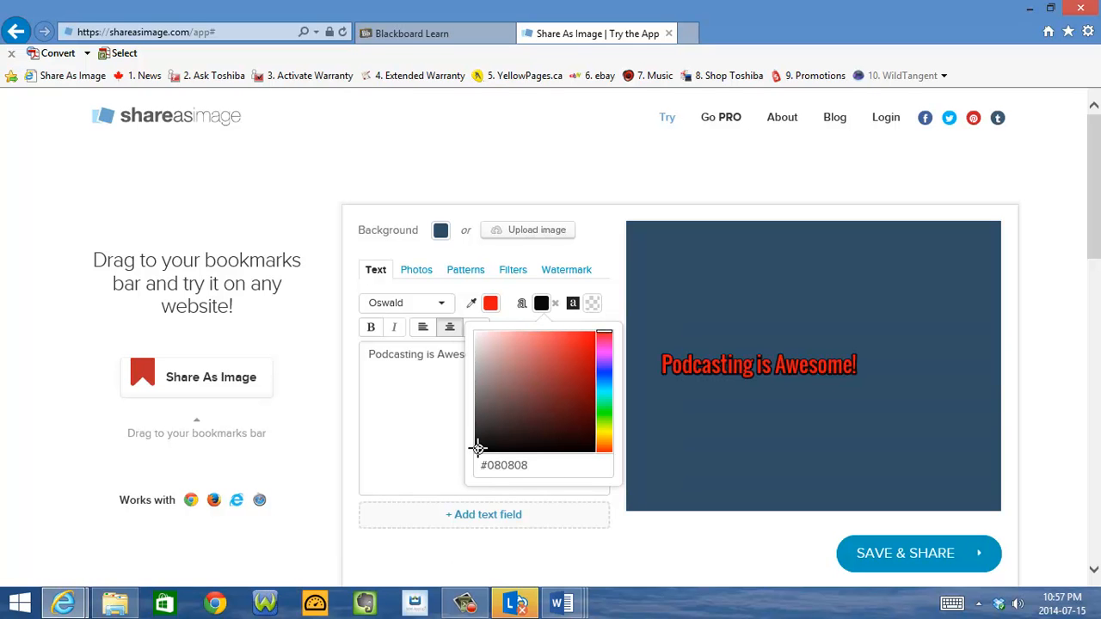
click(418, 433)
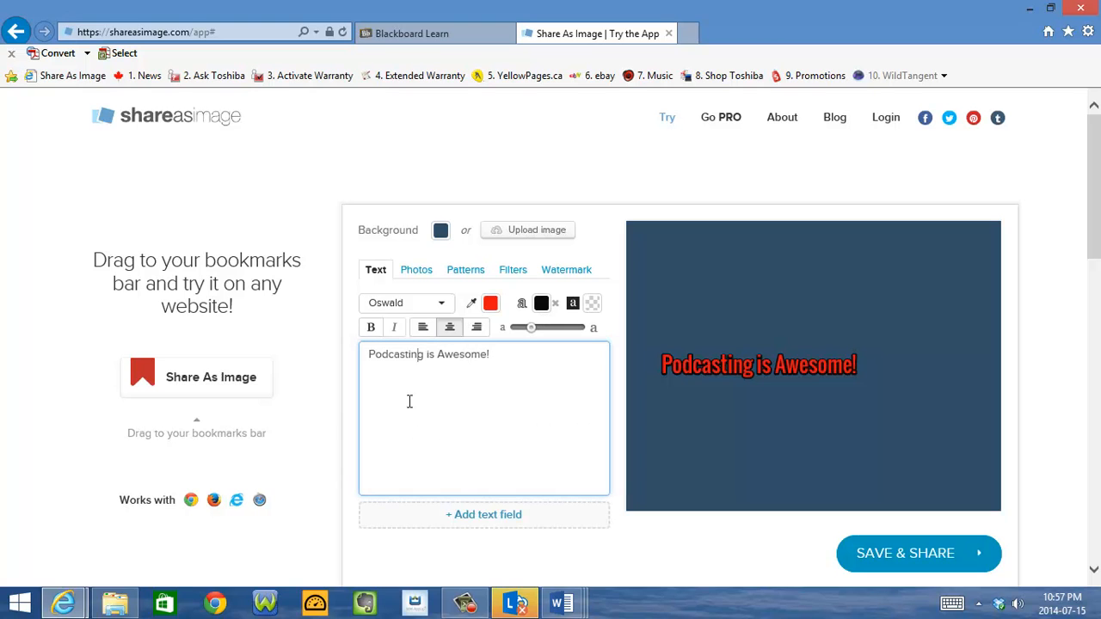
Set the stock photo of Earth seen from space as the background and move the text onto the upper part of the globe
click(418, 274)
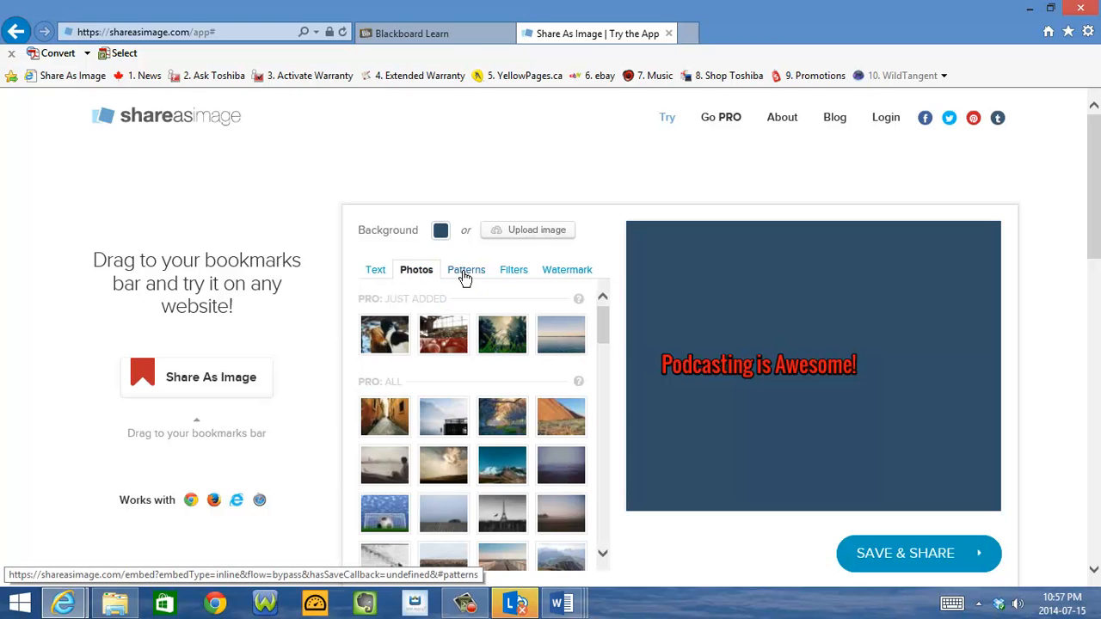
click(465, 274)
click(508, 273)
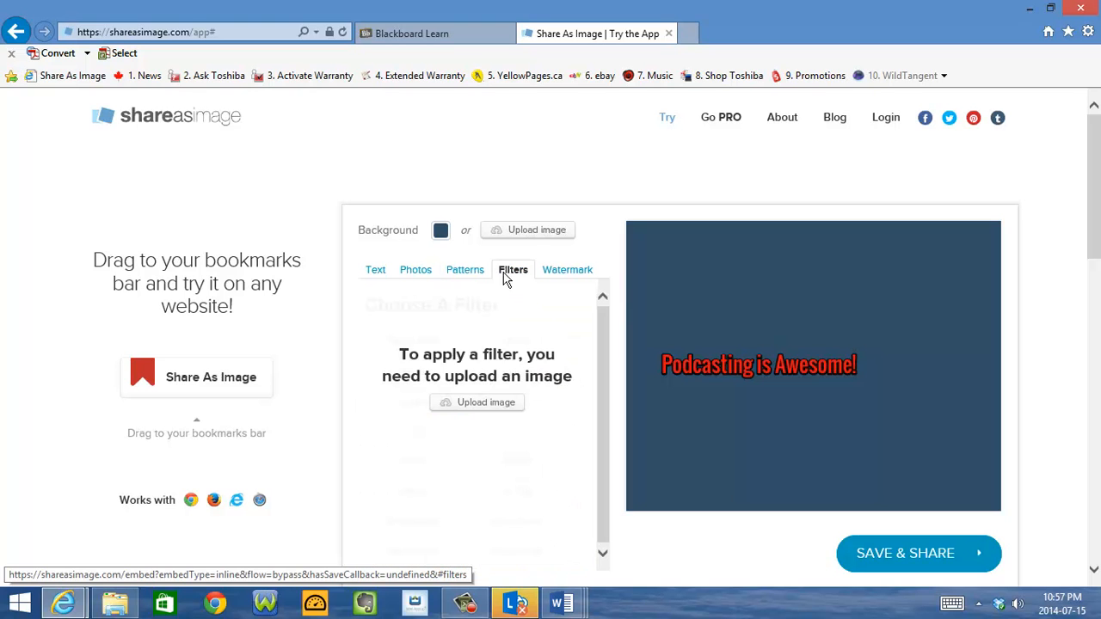
click(420, 274)
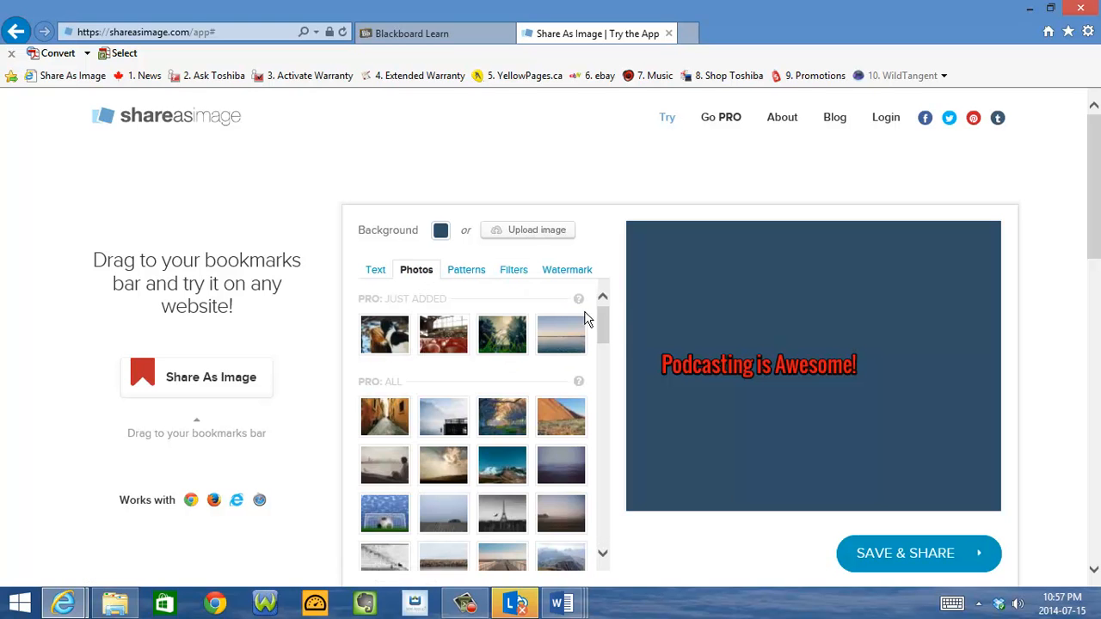
drag(605, 329, 639, 523)
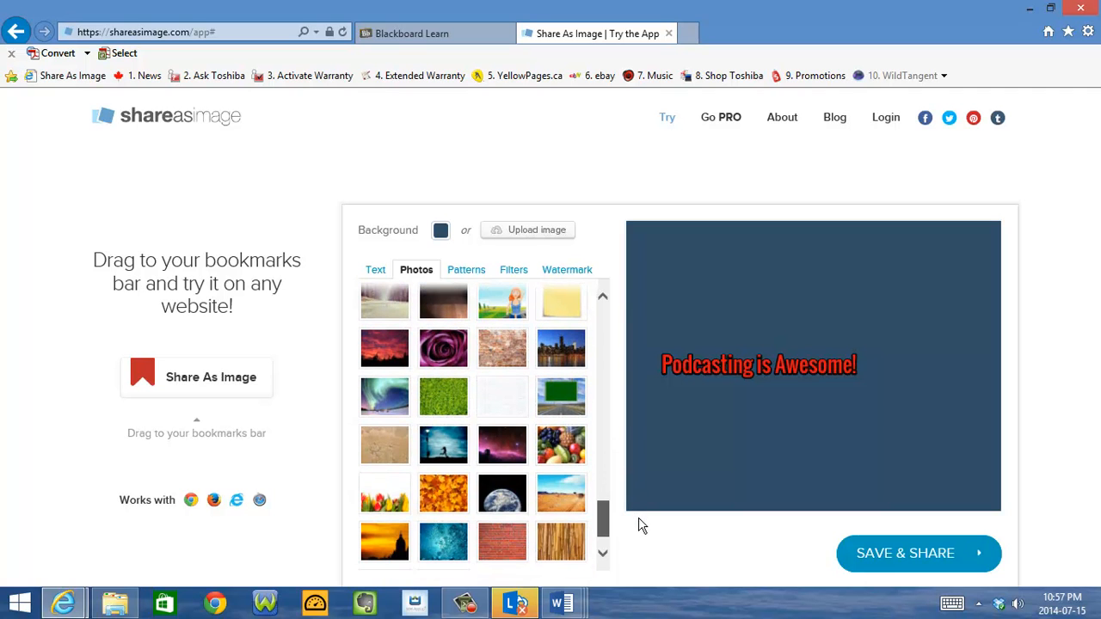
click(506, 497)
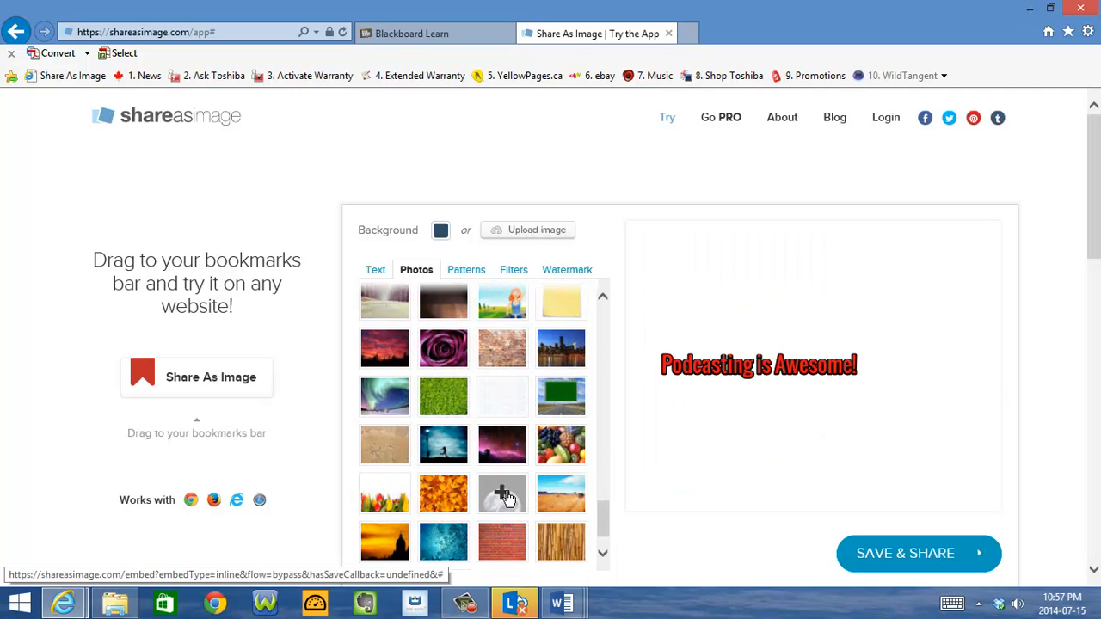
drag(811, 363, 816, 388)
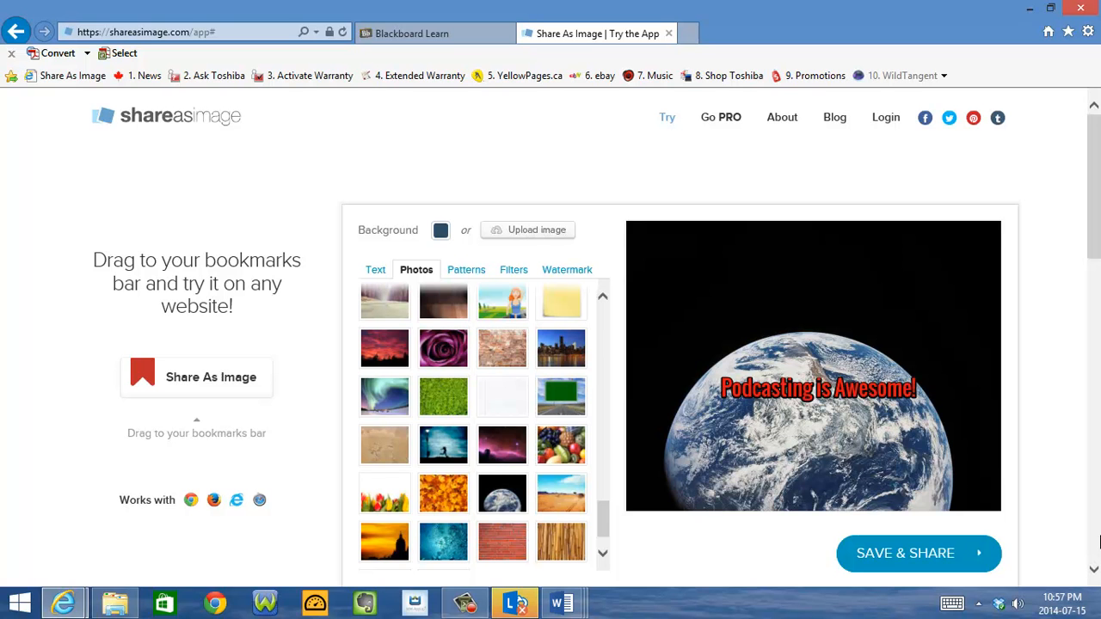
Add a second text field and replace its placeholder with the author's full name
scroll(1095, 573, down, 3)
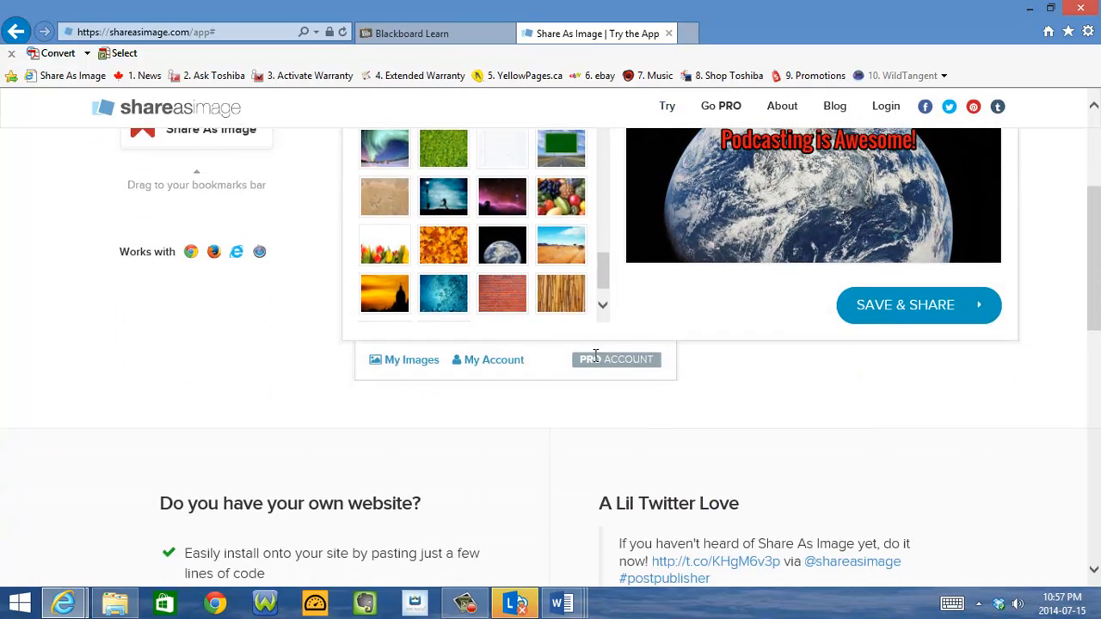
scroll(689, 344, up, 3)
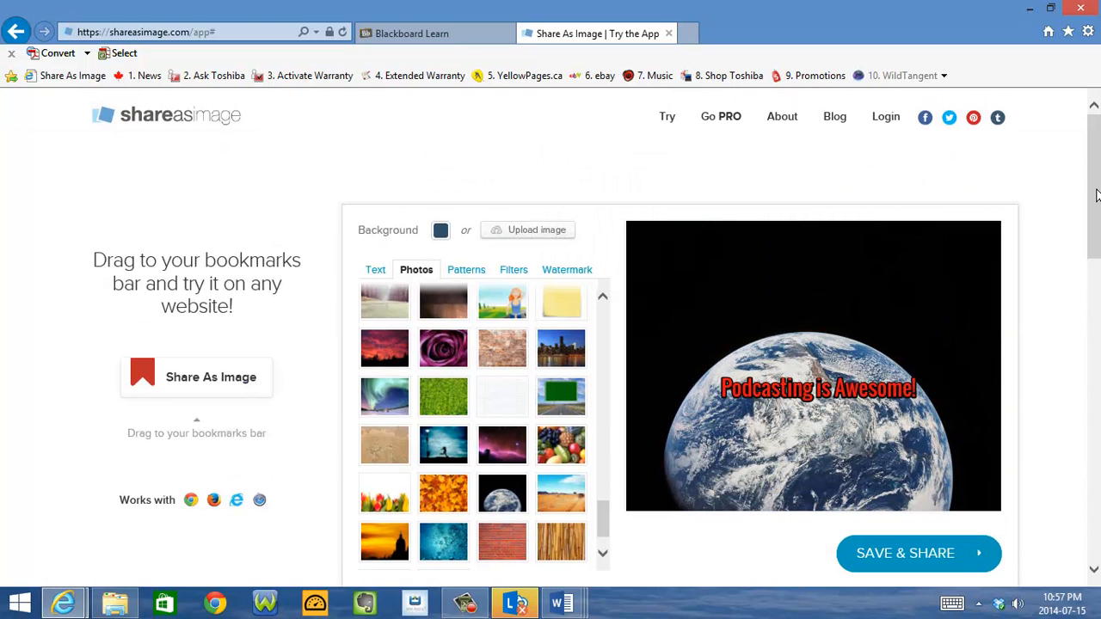
click(375, 270)
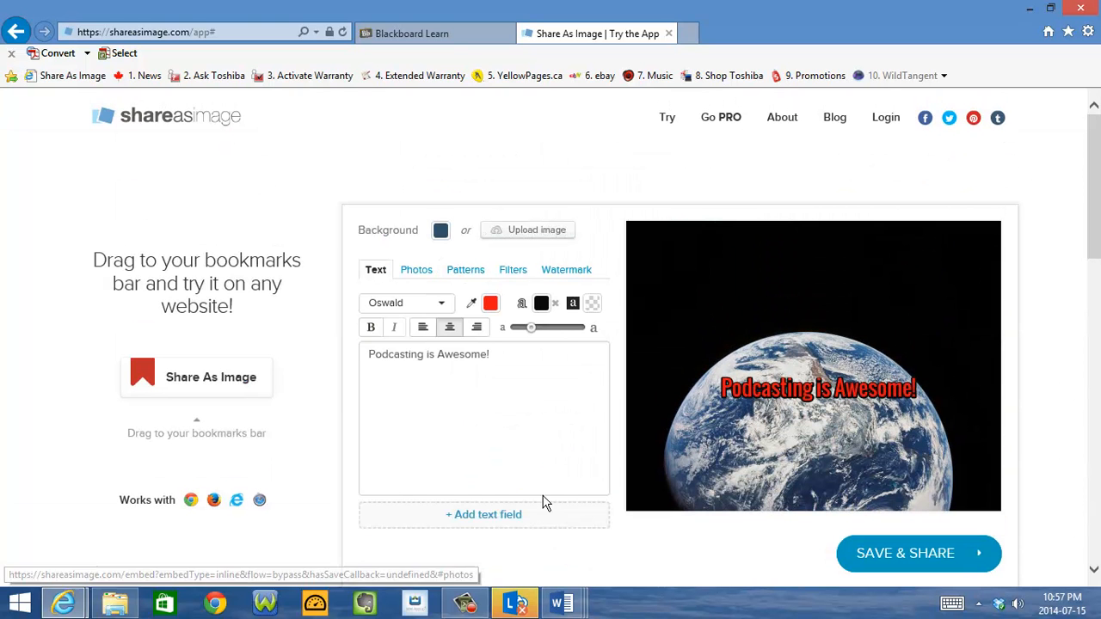
click(486, 516)
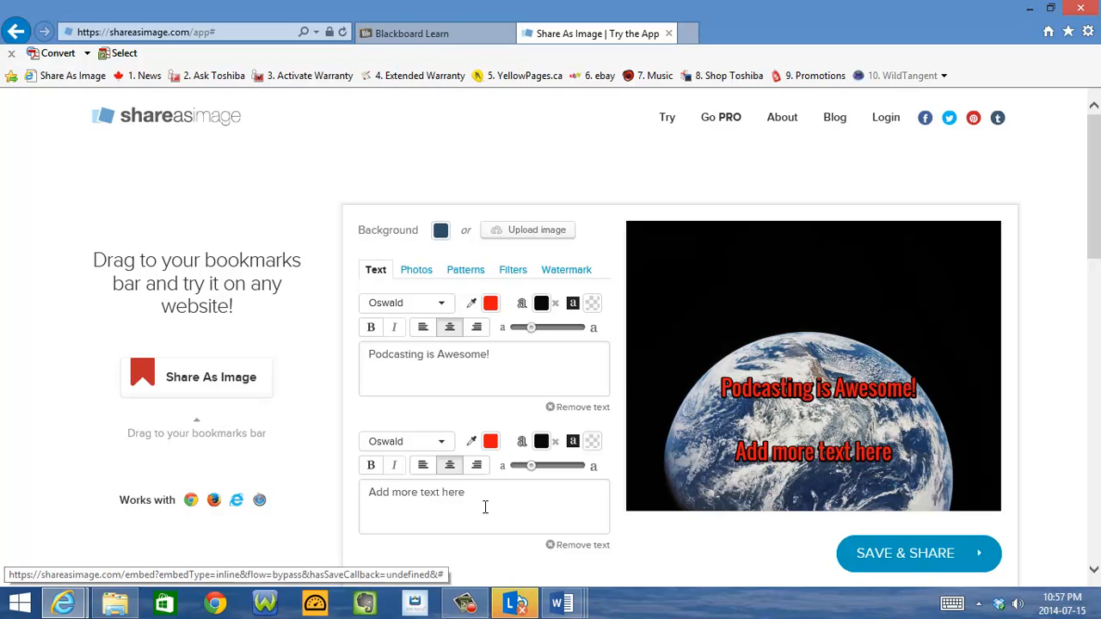
click(465, 496)
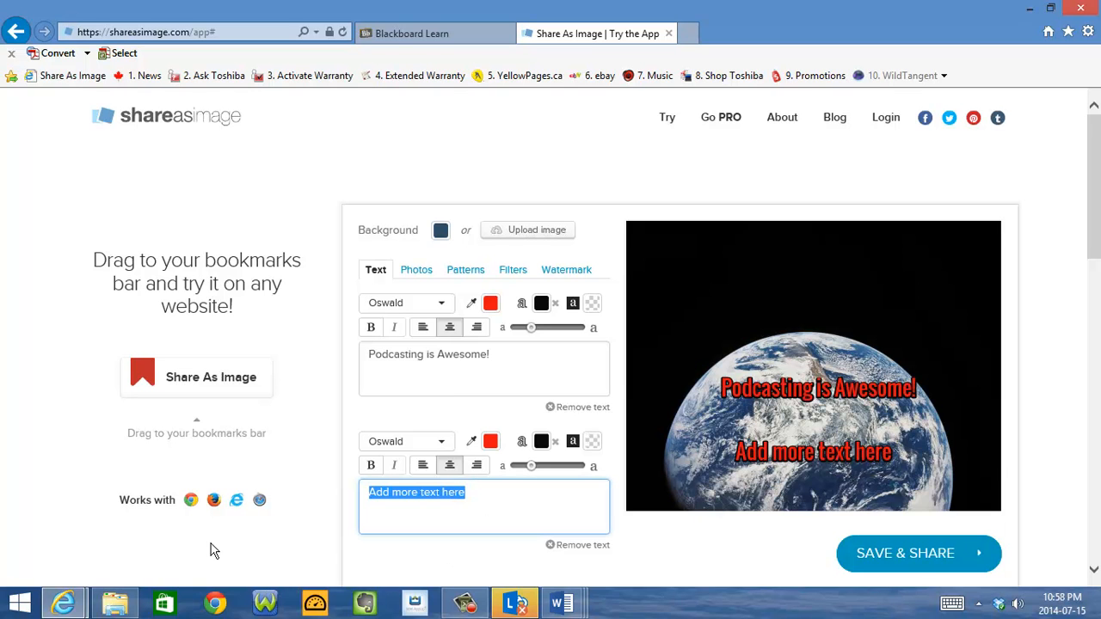
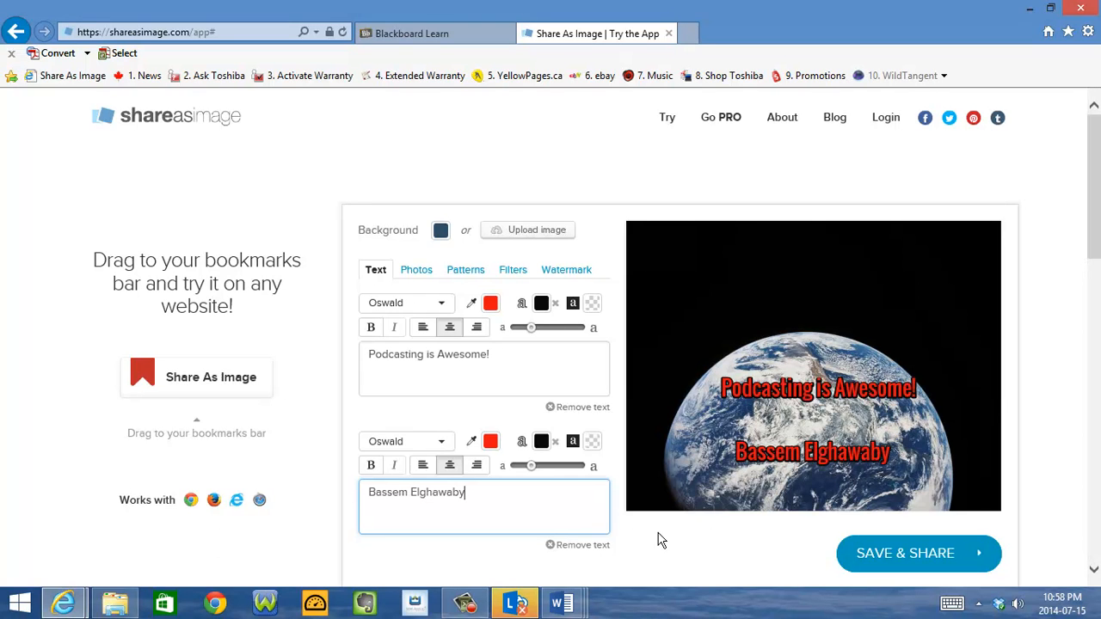
Shrink the author's name and move it to the lower-right corner of the image
drag(533, 466, 519, 470)
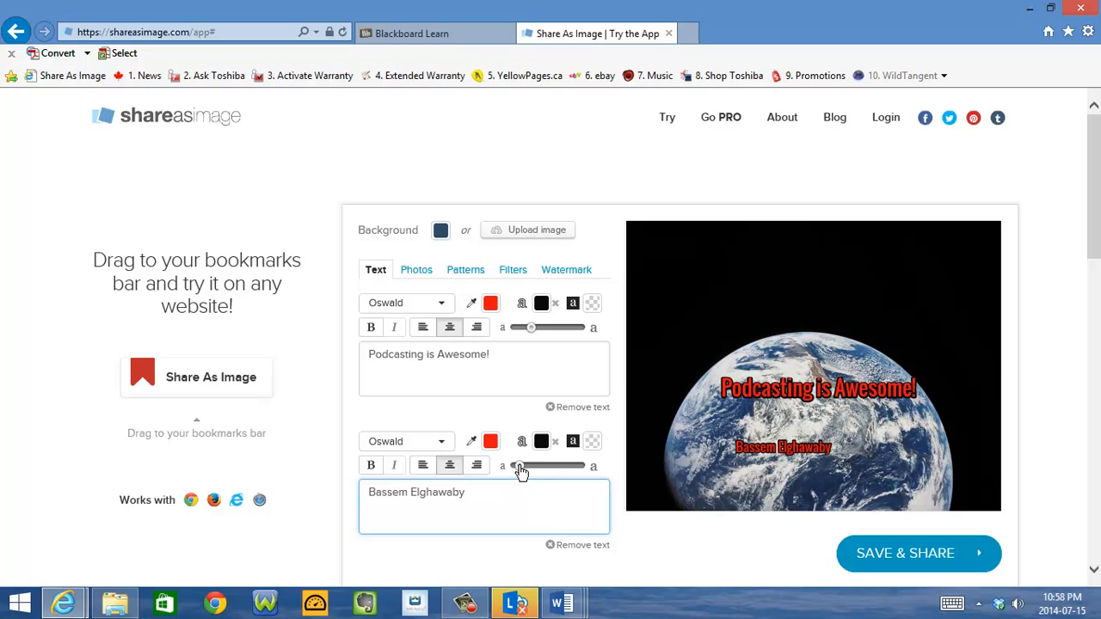
drag(810, 447, 965, 482)
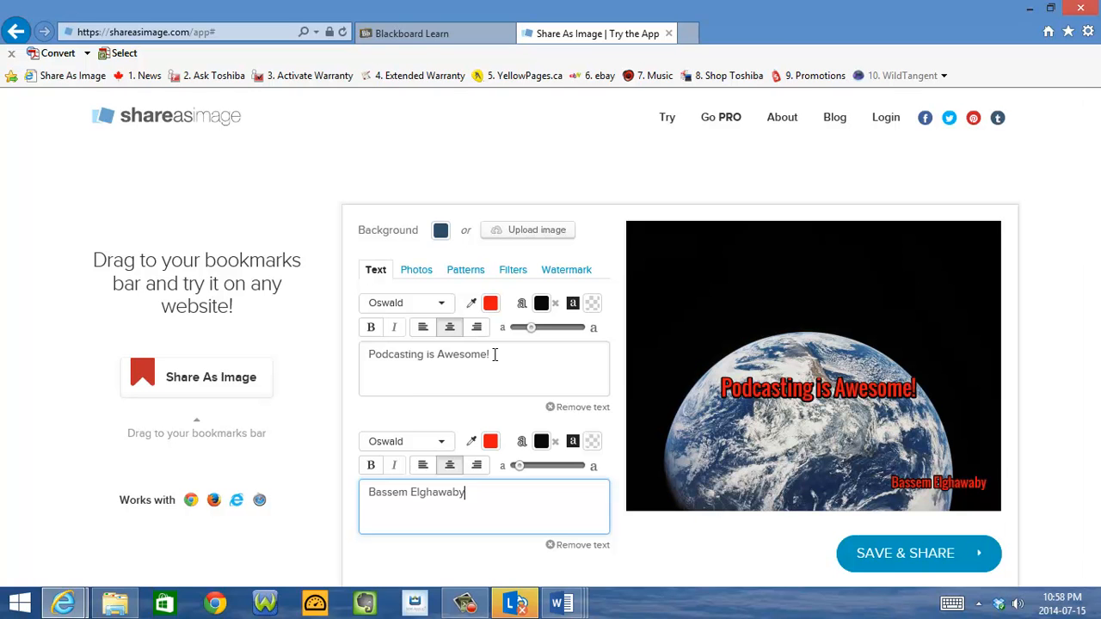
Delete the contents of both text fields, the podcasting phrase and the author's name
drag(495, 354, 312, 388)
key(BackSpace)
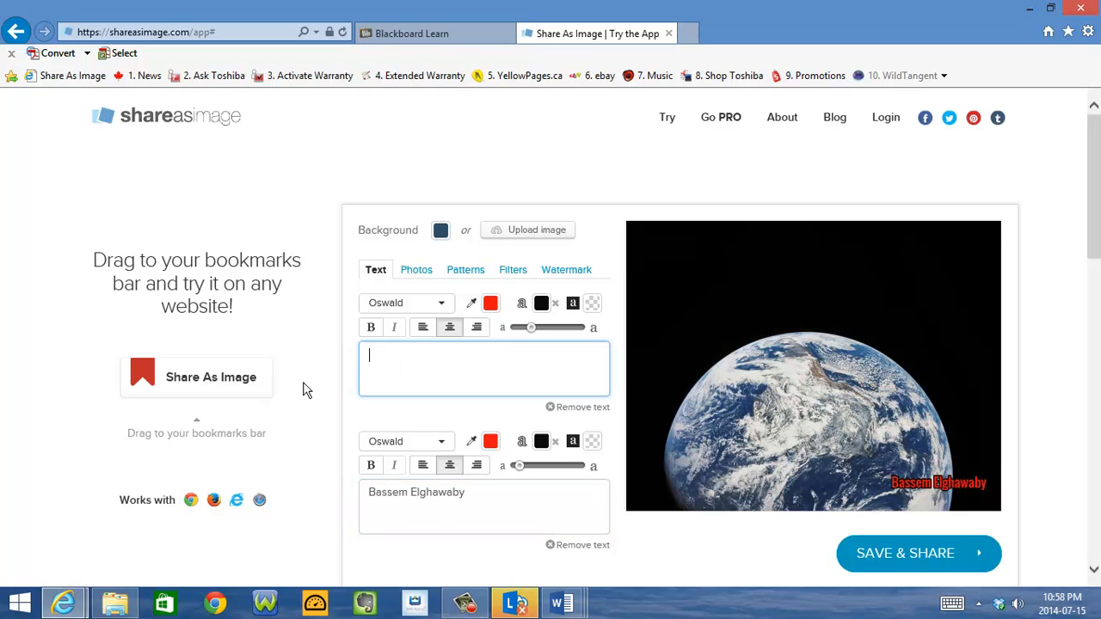
drag(472, 493, 267, 497)
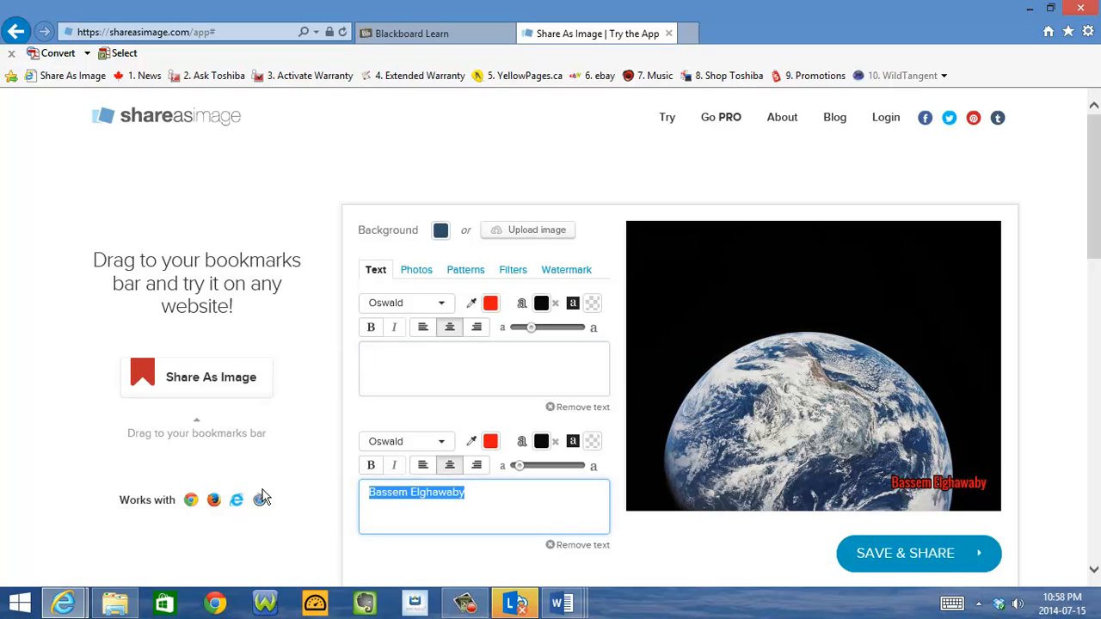
key(BackSpace)
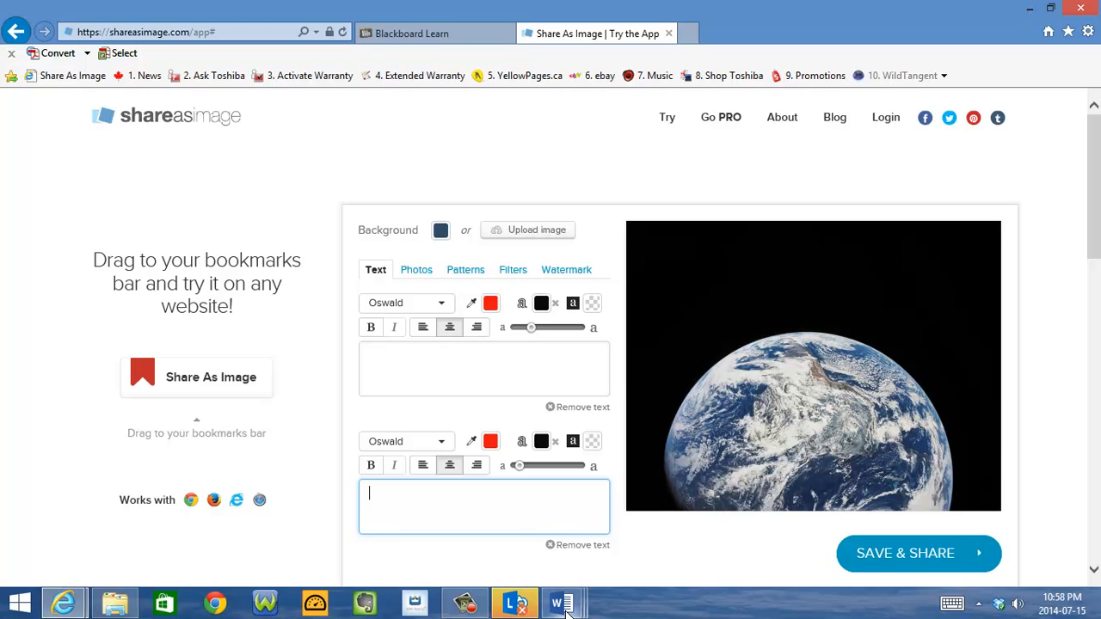
Switch to the Word document "A pioneering crew.docx" and copy all lines of the poem
mouse_move(568, 602)
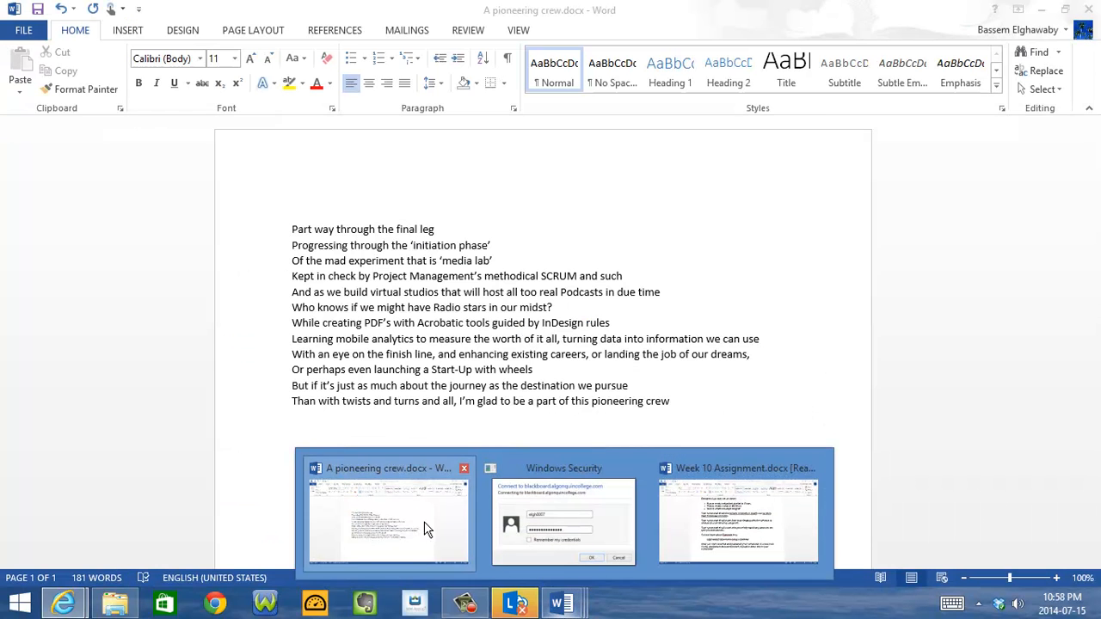
click(426, 526)
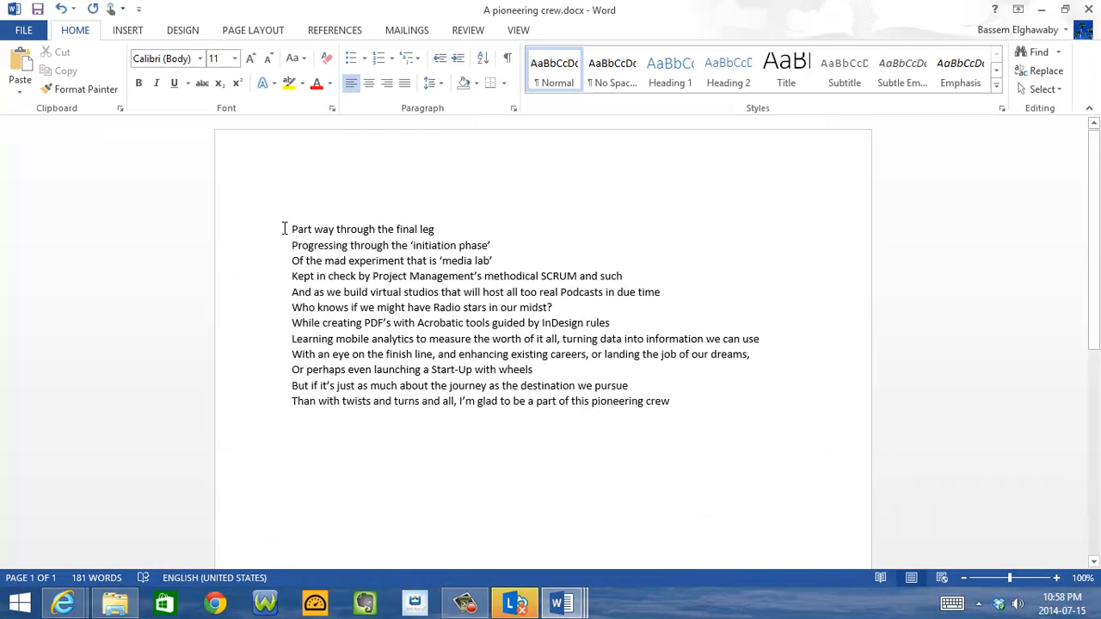
drag(287, 229, 720, 418)
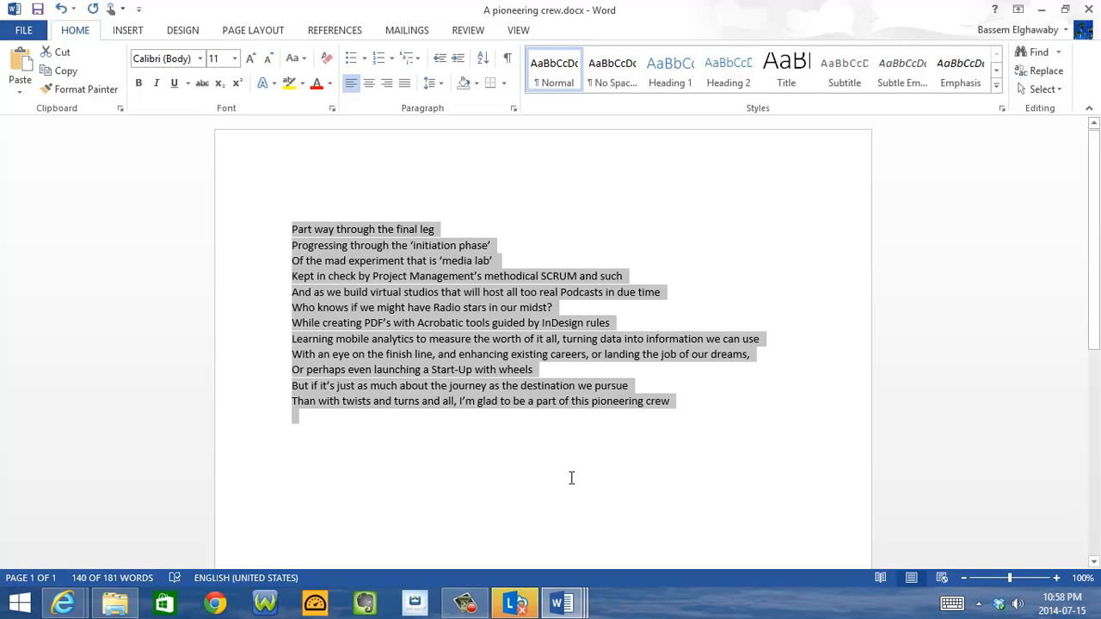
Switch back to Share As Image, paste the poem into the first text field and move it to the upper part of the image
mouse_move(466, 604)
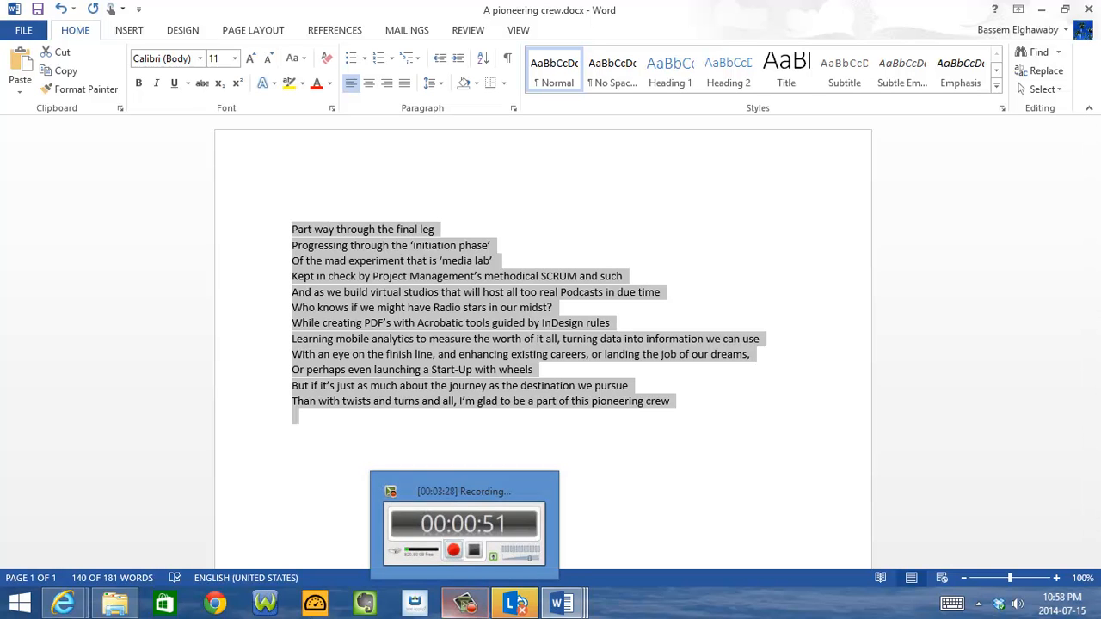
mouse_move(71, 612)
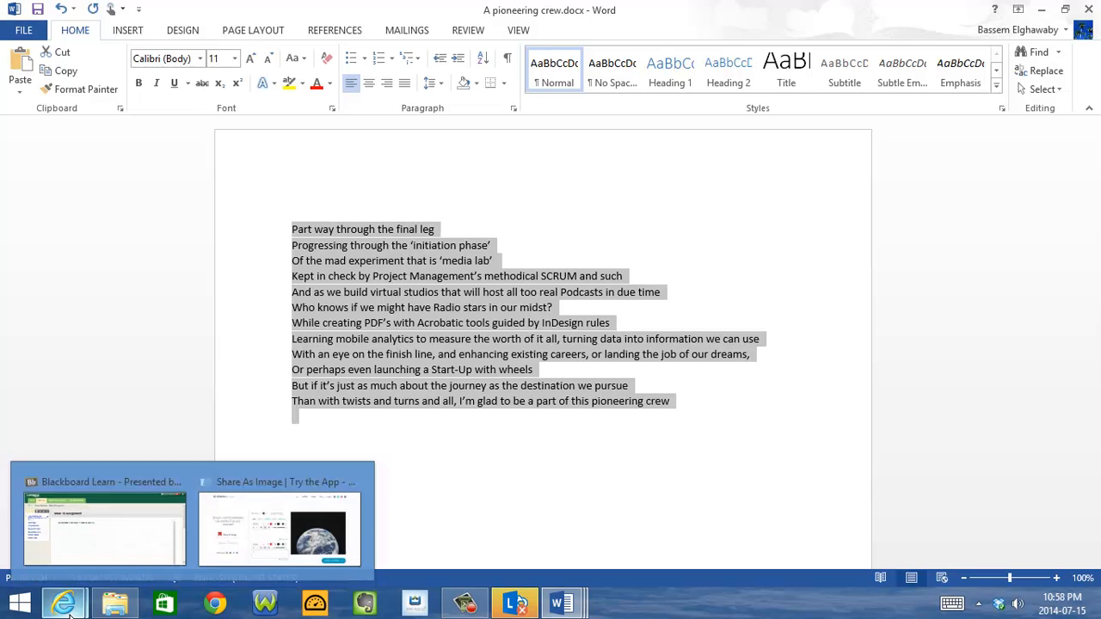
click(263, 533)
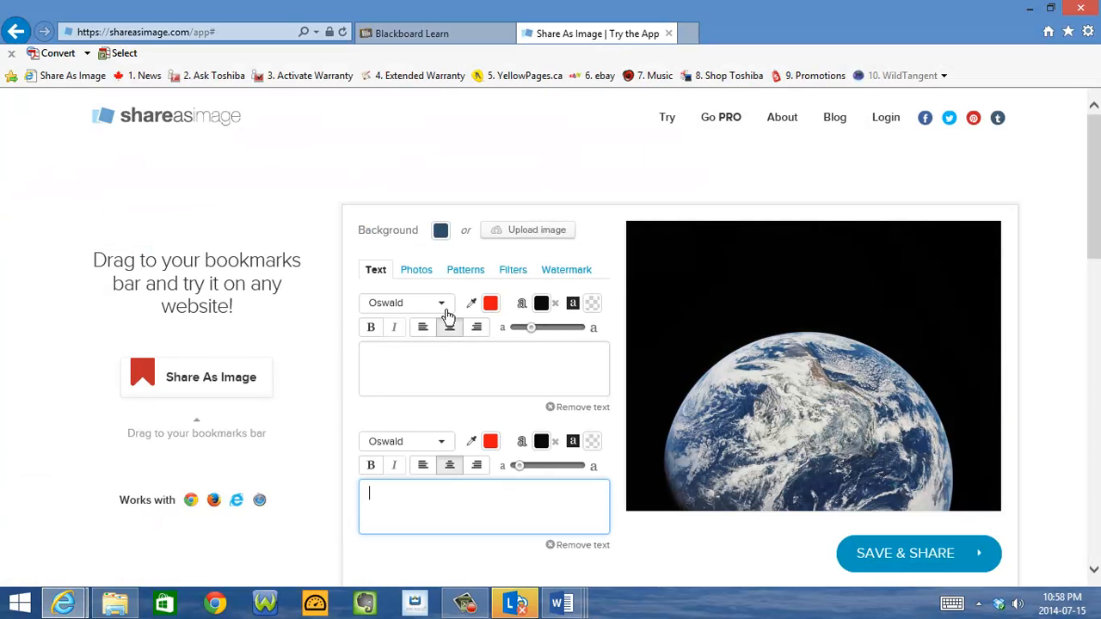
click(372, 357)
key(ctrl+v)
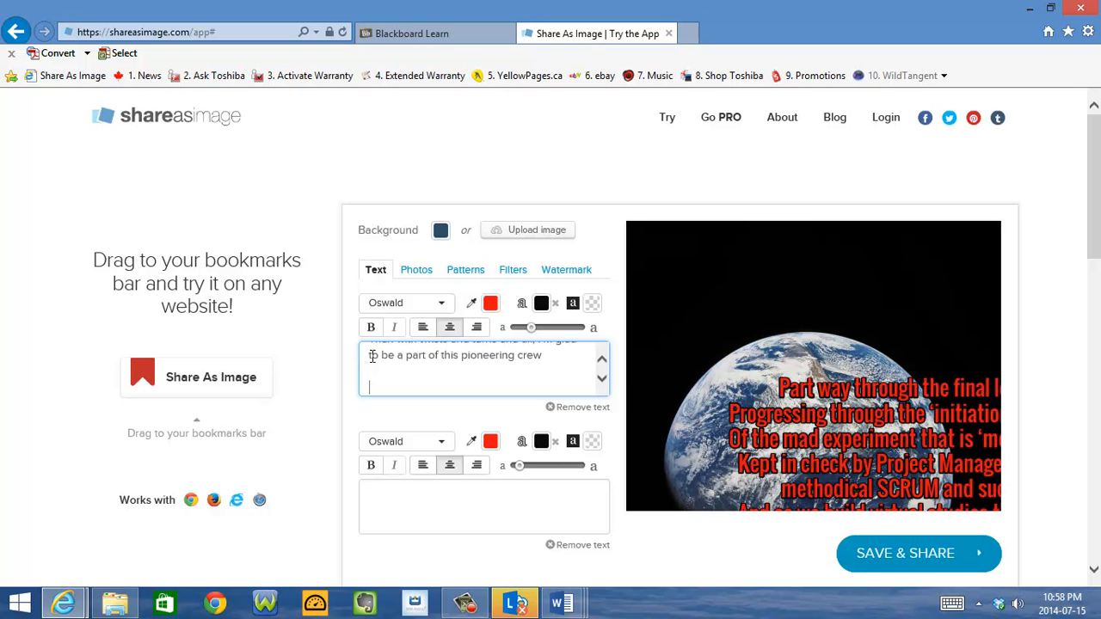
drag(846, 434, 768, 293)
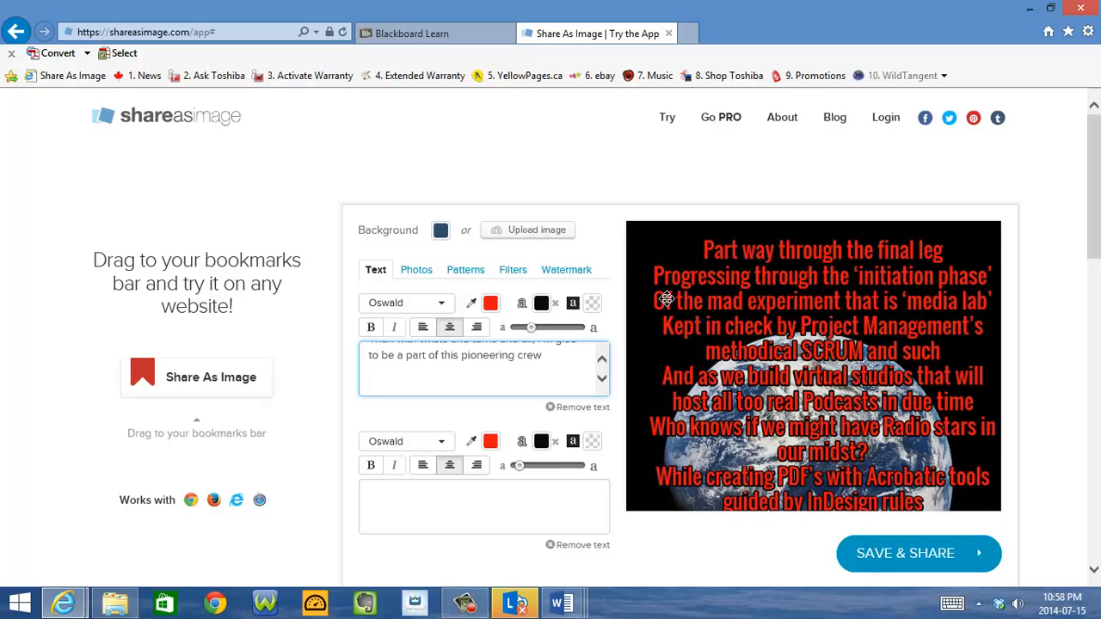
Set the poem's text color to the near-black #0f0e0e
click(486, 304)
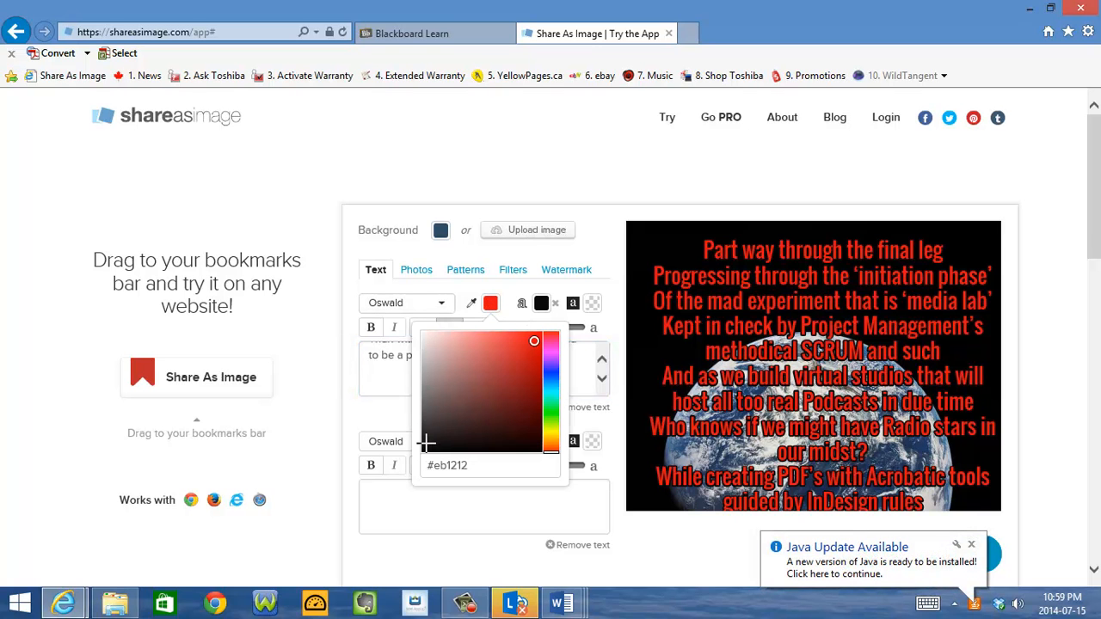
click(427, 445)
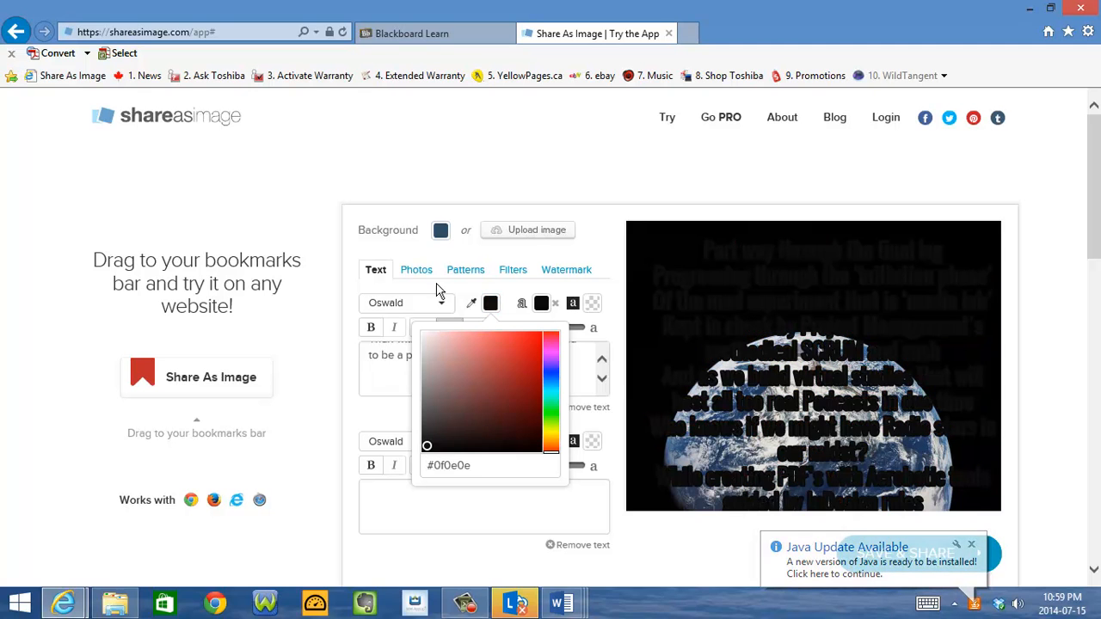
click(389, 275)
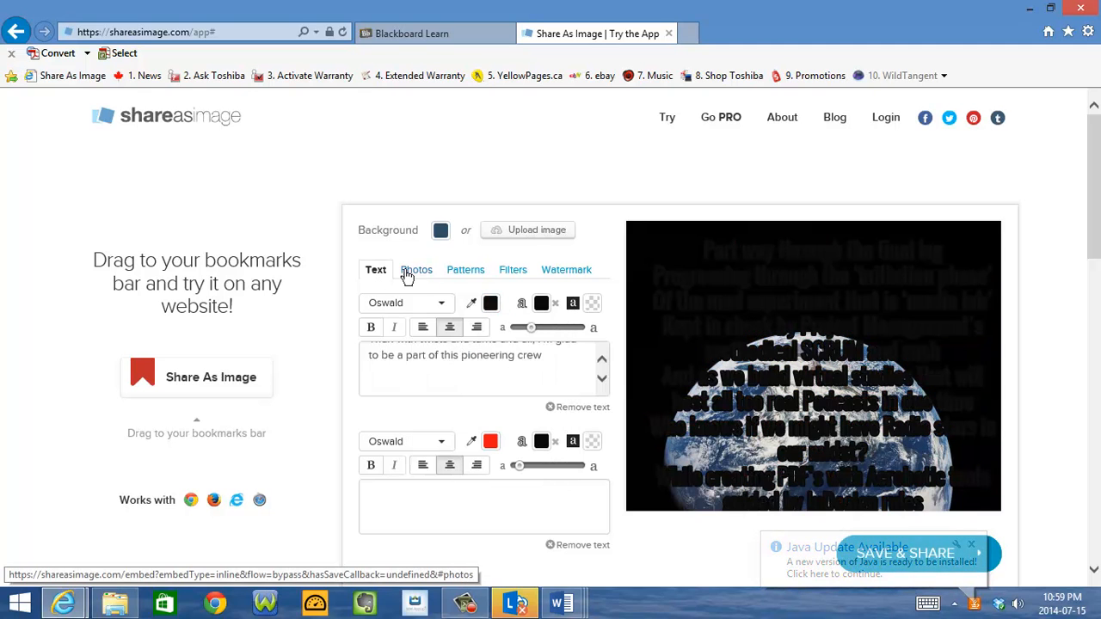
click(416, 272)
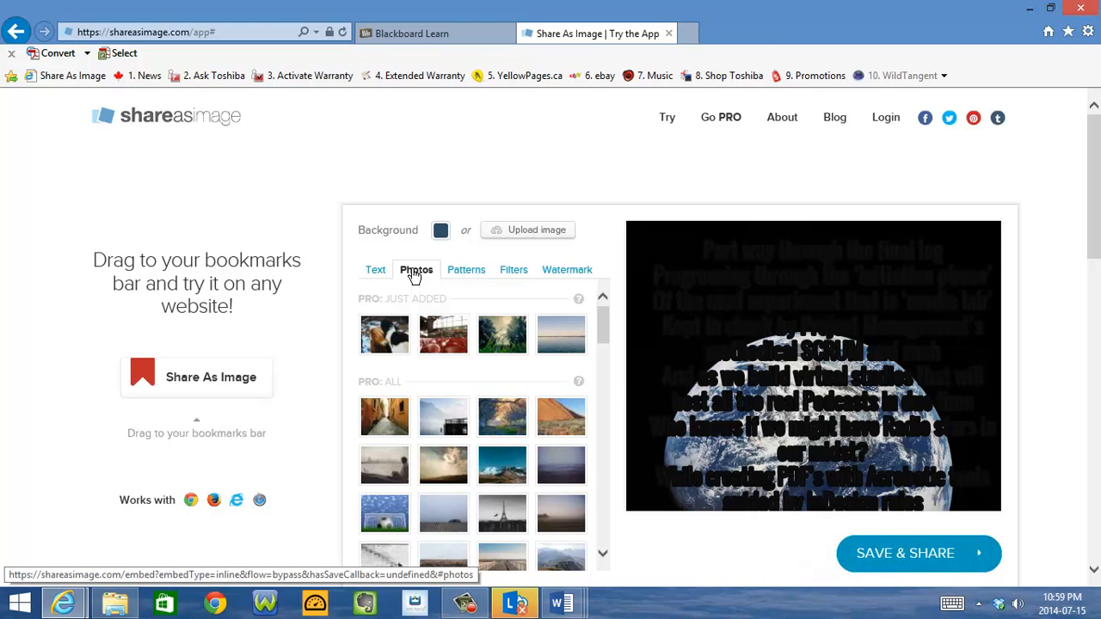
click(378, 272)
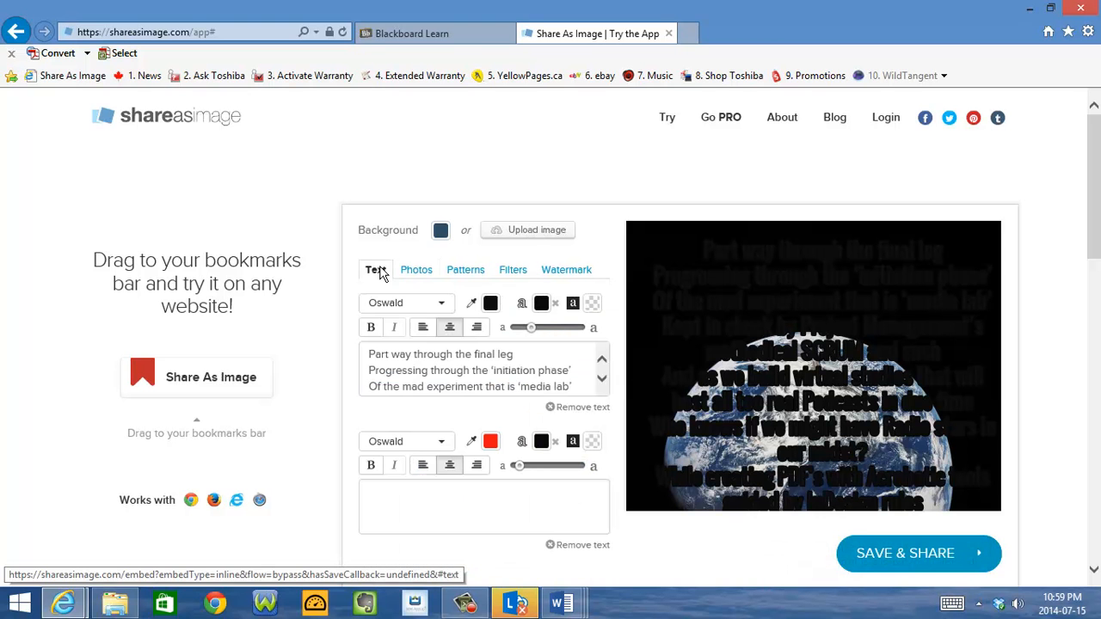
Shrink the poem's text so that all lines fit on the image, and set its color to the off-white #f7eded
drag(531, 328, 514, 332)
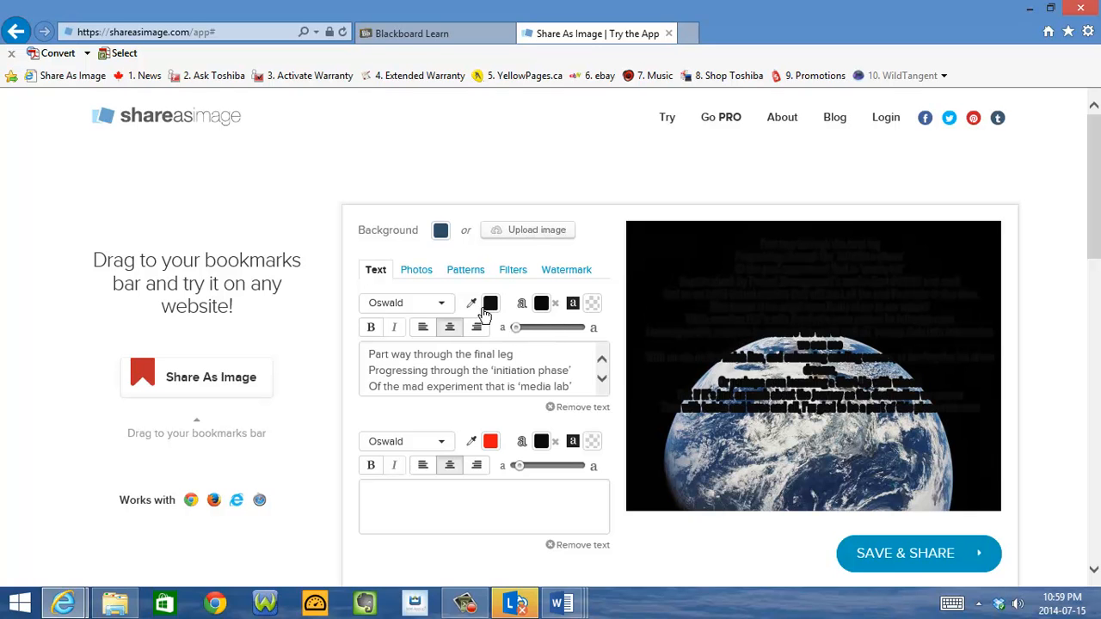
click(489, 306)
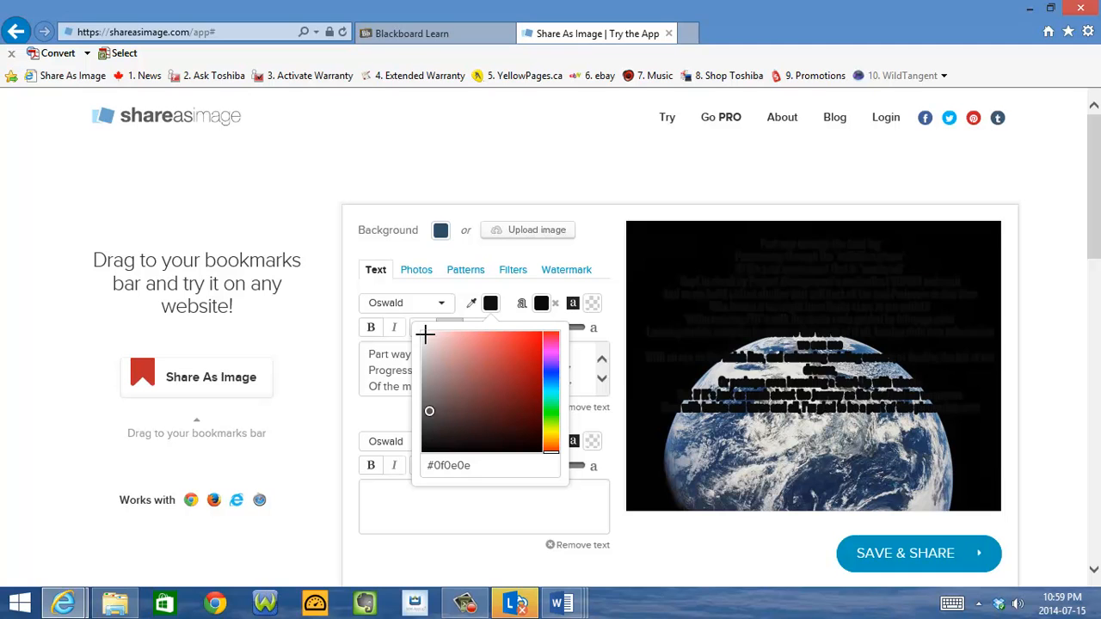
click(425, 335)
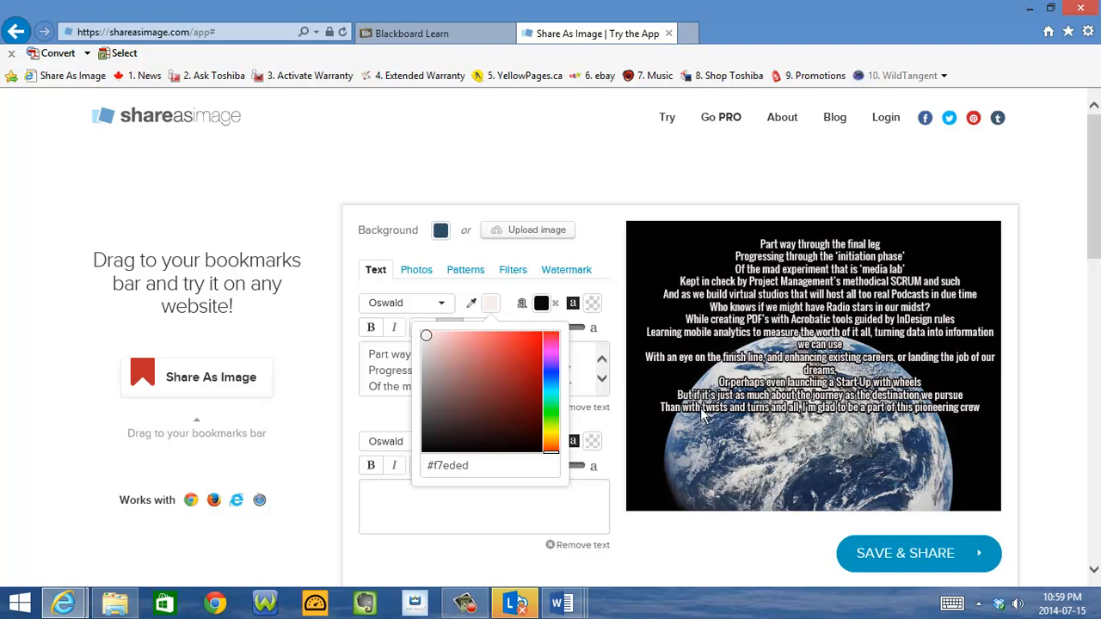
Browse the stock photos and patterns, set the blue sky photo with thin clouds as the background and nudge the poem slightly
click(421, 273)
drag(603, 330, 602, 295)
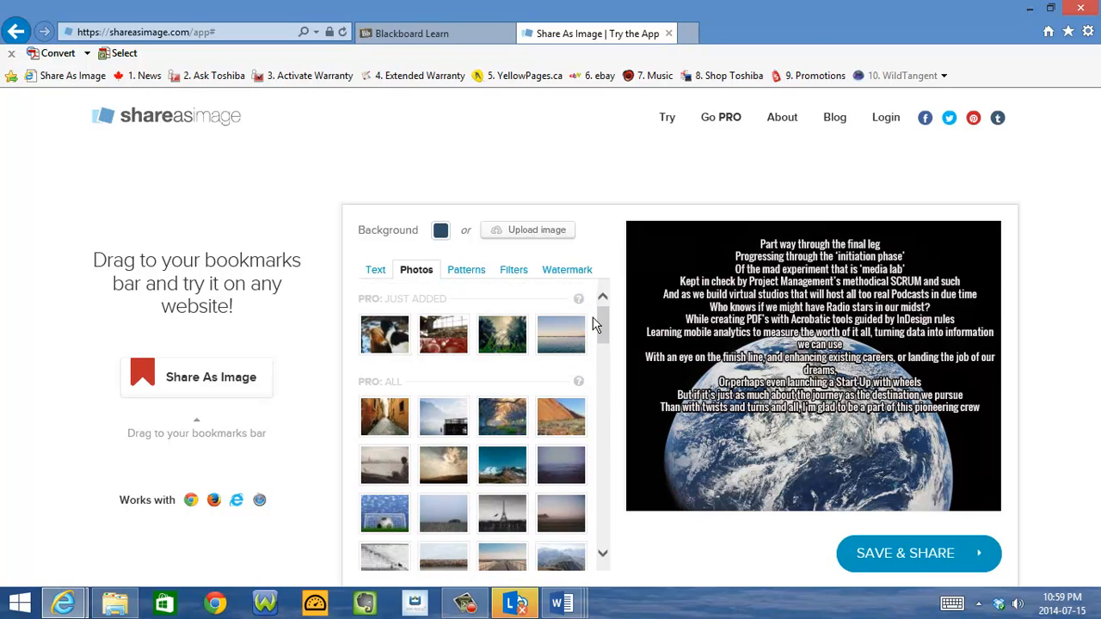
click(469, 271)
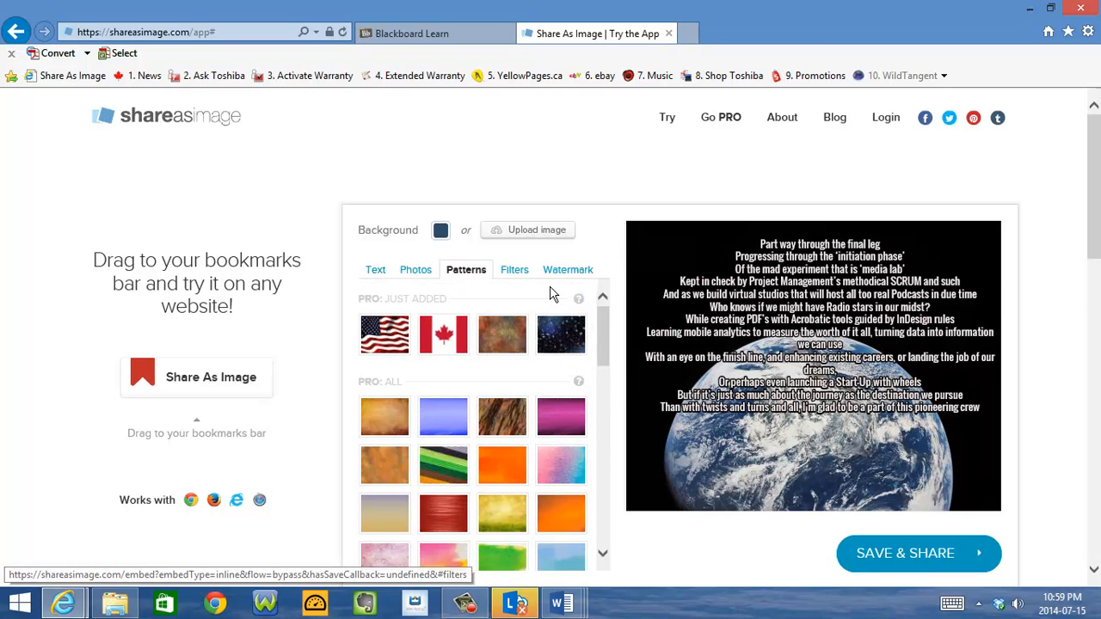
drag(601, 342, 603, 314)
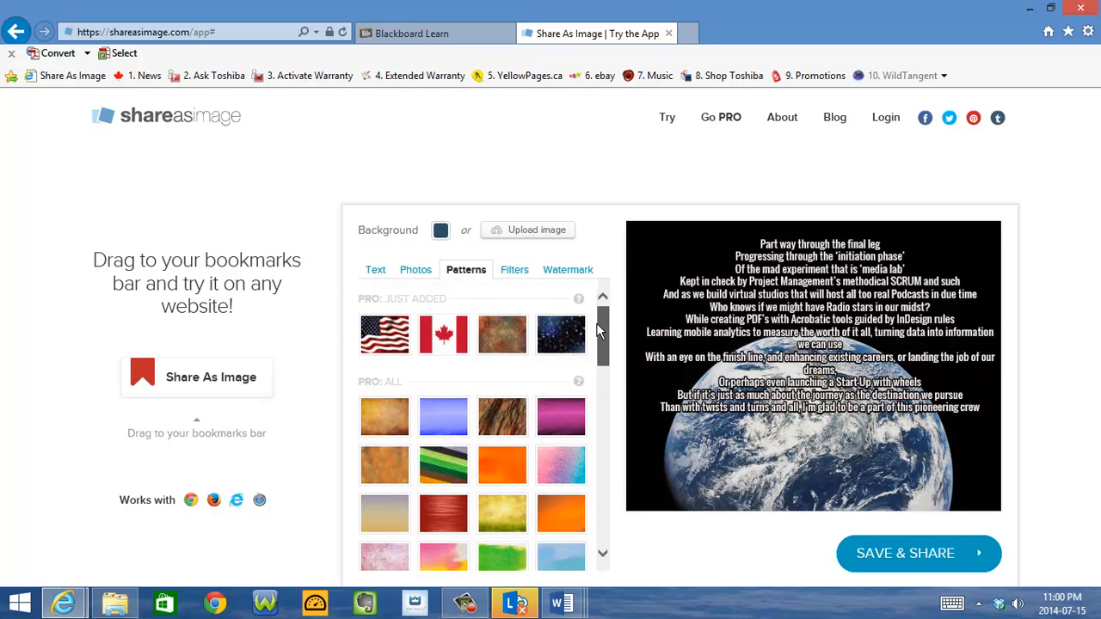
click(413, 271)
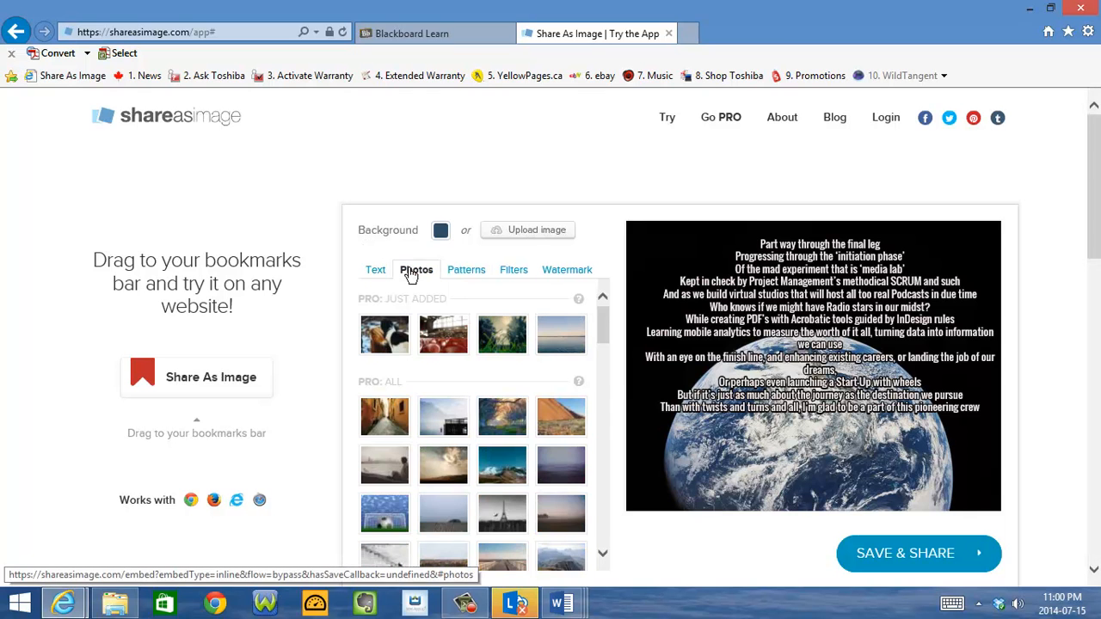
drag(605, 329, 614, 450)
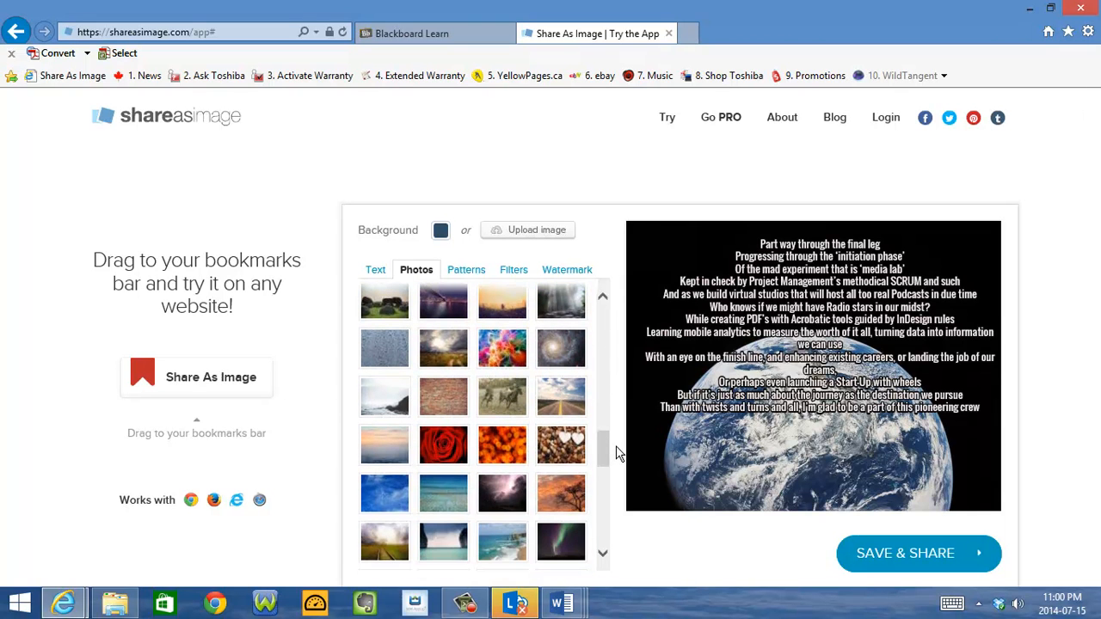
click(378, 498)
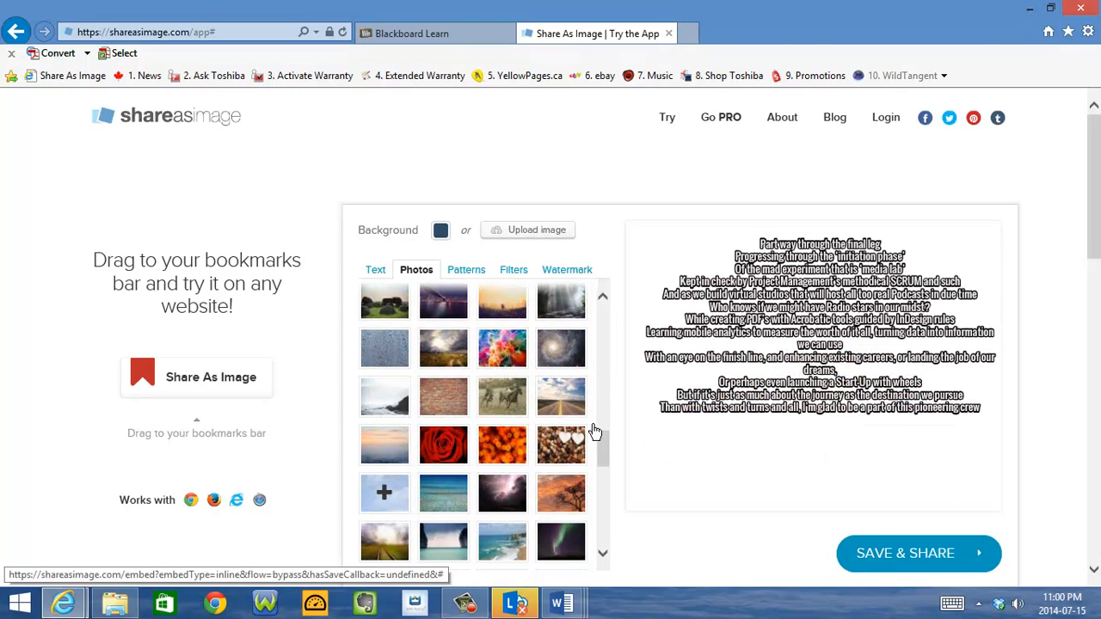
mouse_move(828, 289)
mouse_down()
mouse_move(824, 312)
mouse_move(826, 295)
mouse_up()
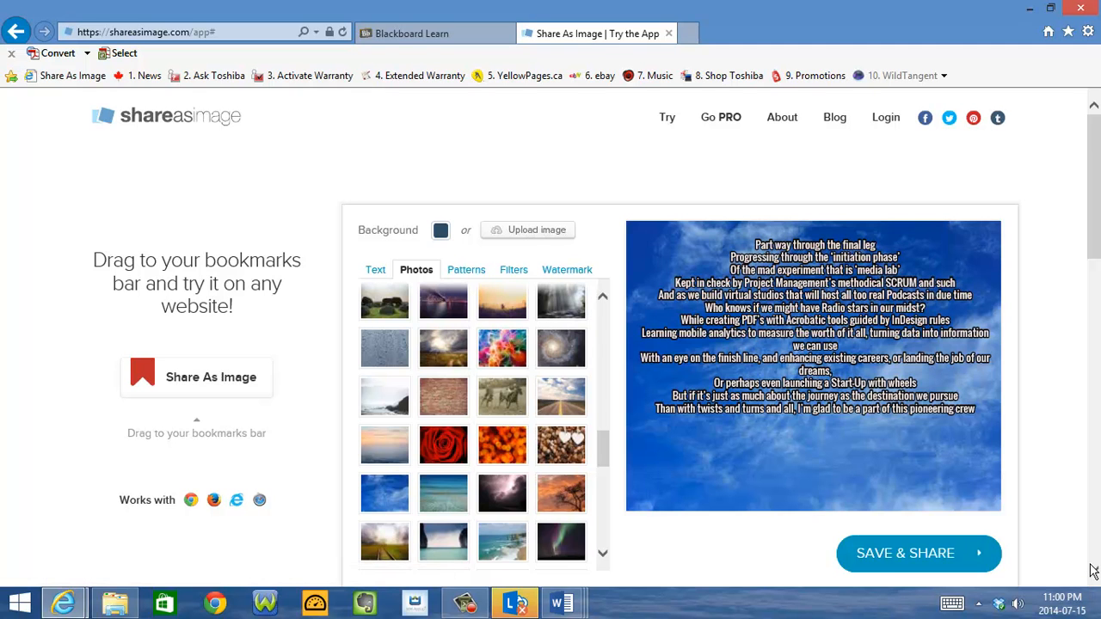
Enter the author's full name in the empty second text field
scroll(1092, 572, down, 1)
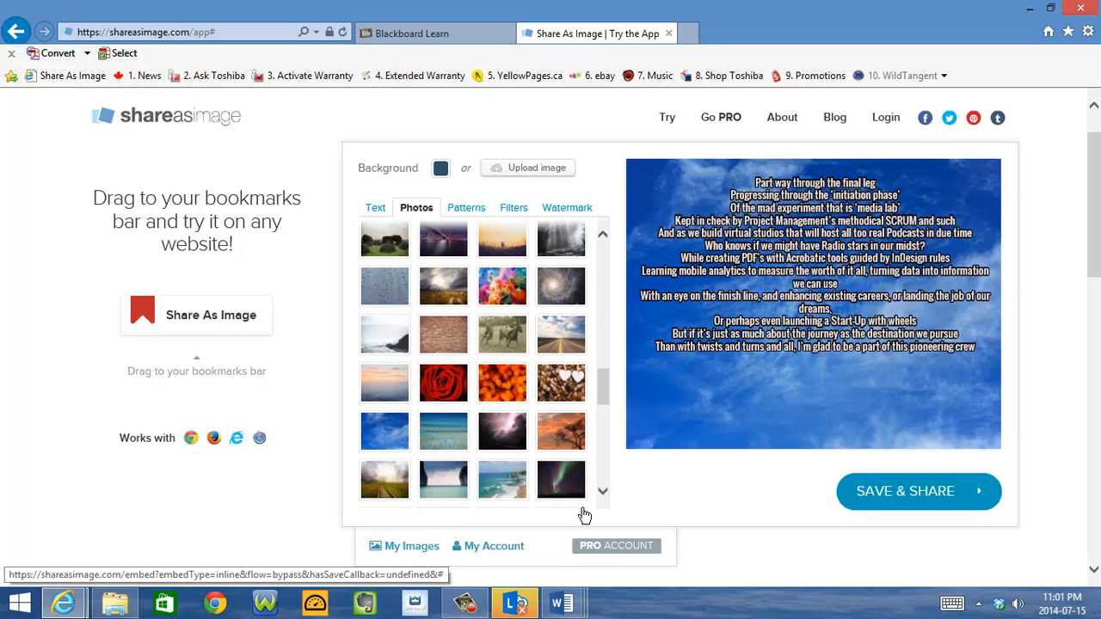
click(375, 207)
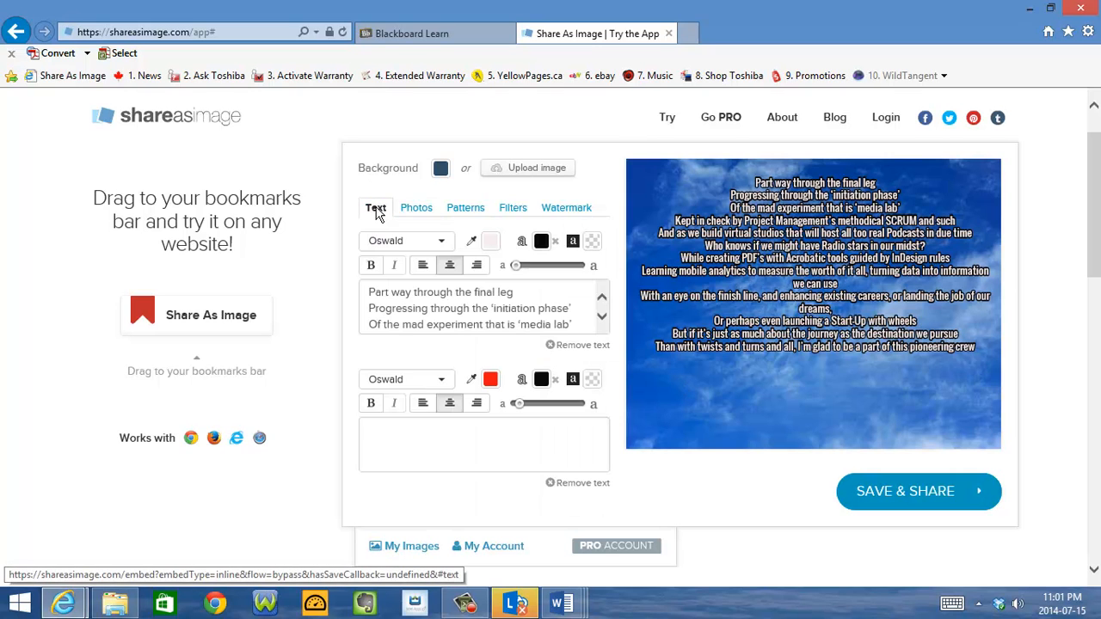
click(368, 430)
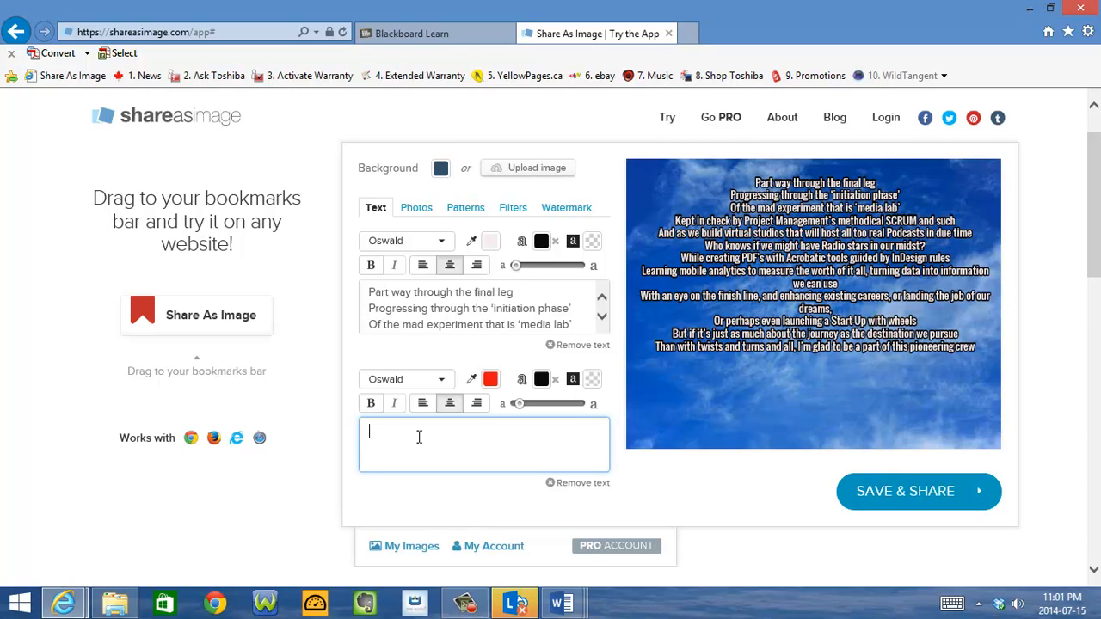
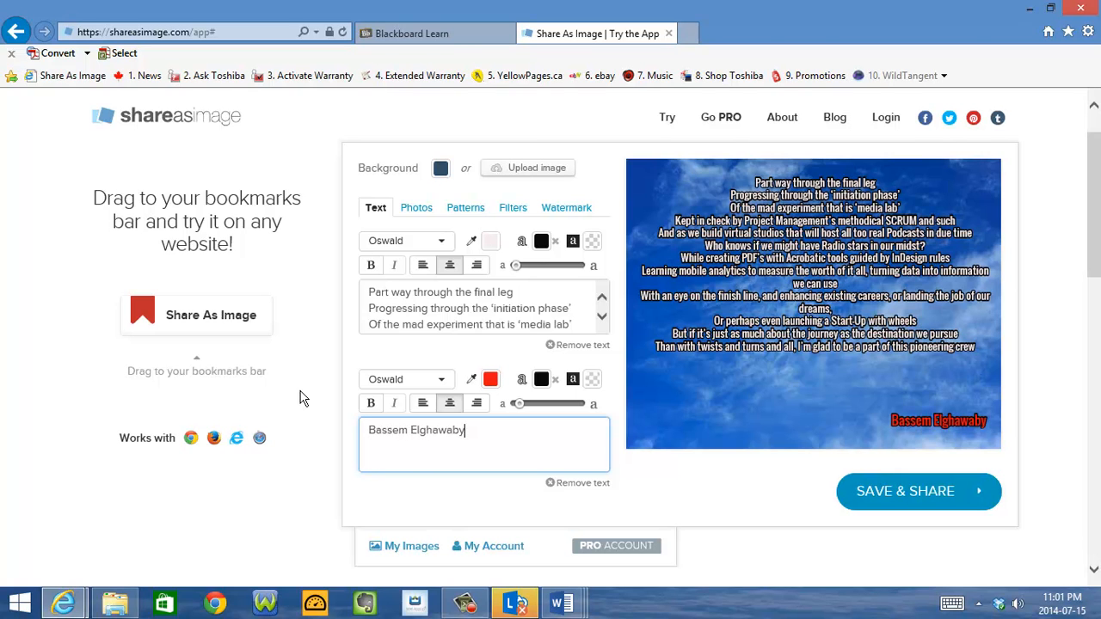
Set the author's name to the off-white #f5f0f0 and move it slightly up from the lower-right corner of the image
click(492, 383)
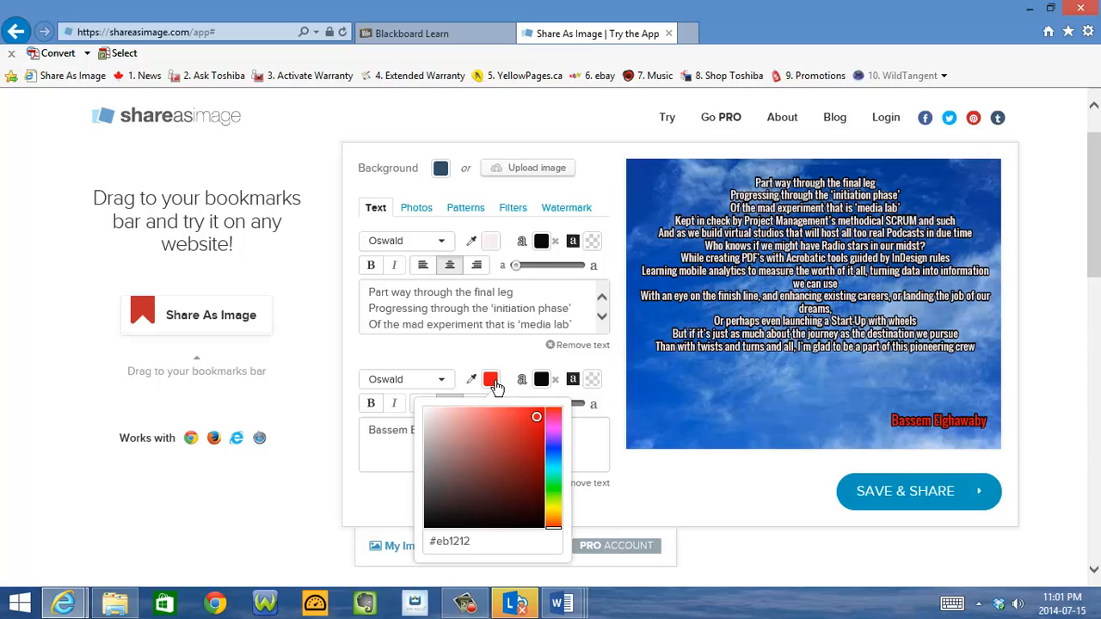
click(427, 412)
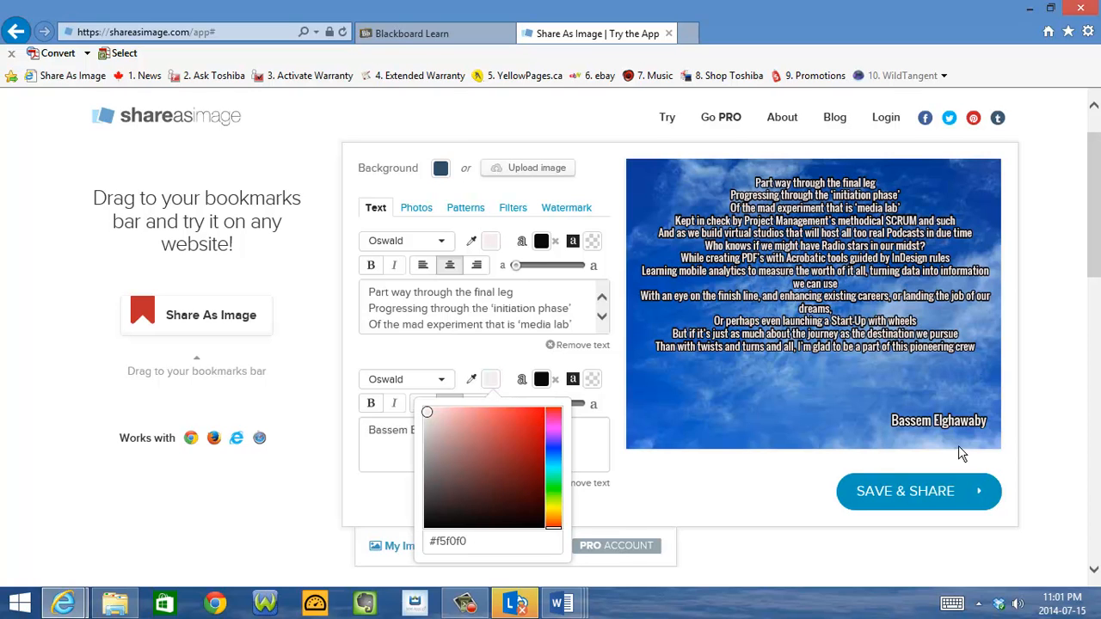
drag(936, 413, 929, 391)
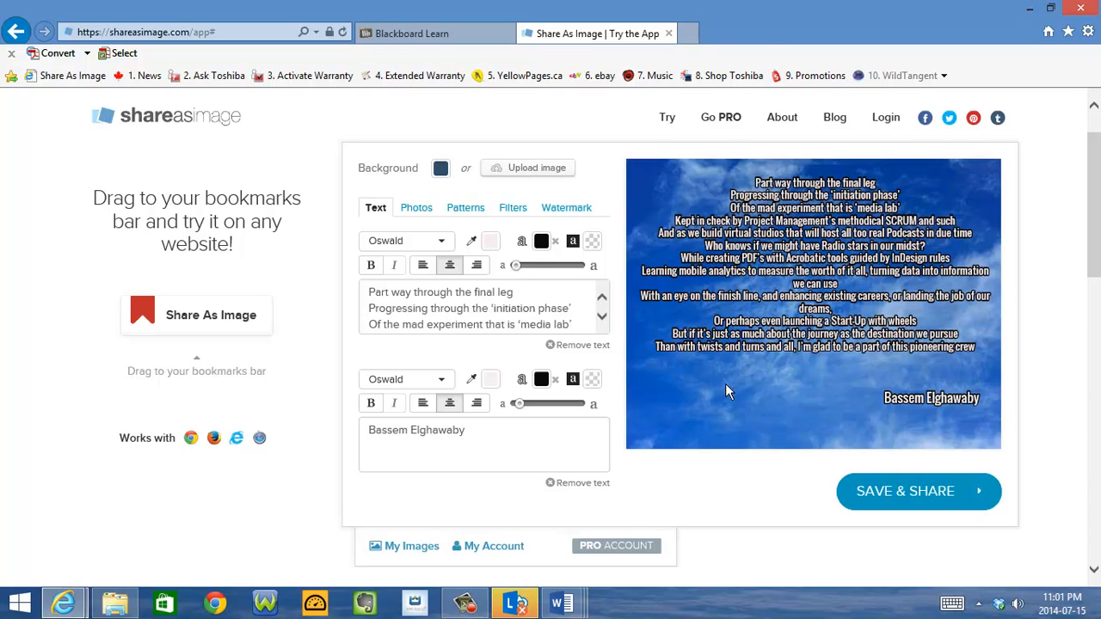
Turn on the watermark and move its soccer ball picture to the lower-left corner of the image
click(567, 211)
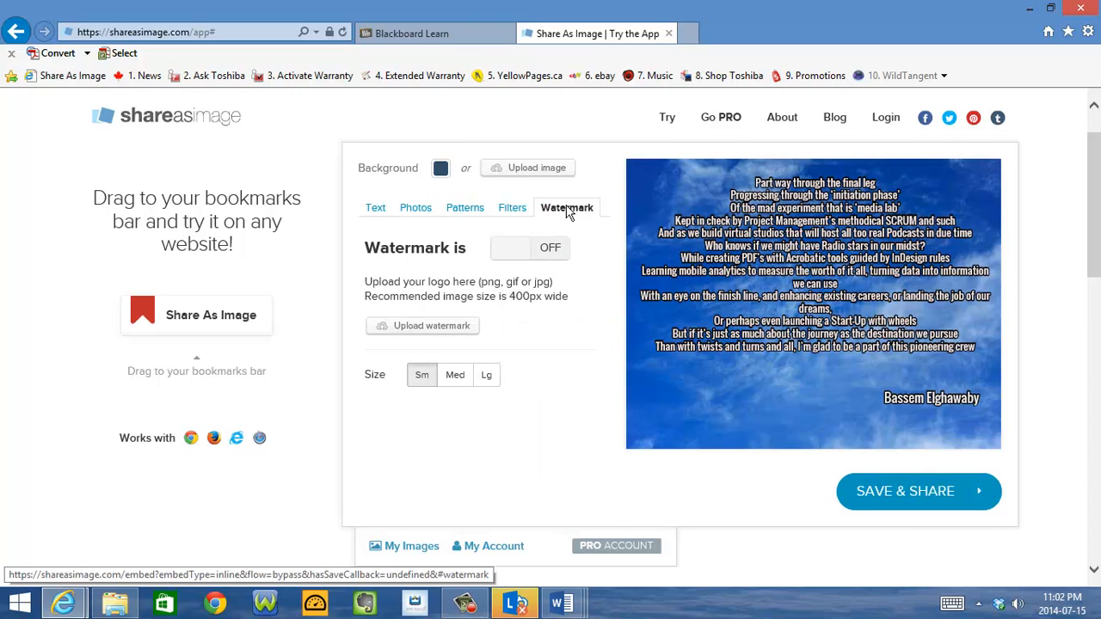
click(509, 248)
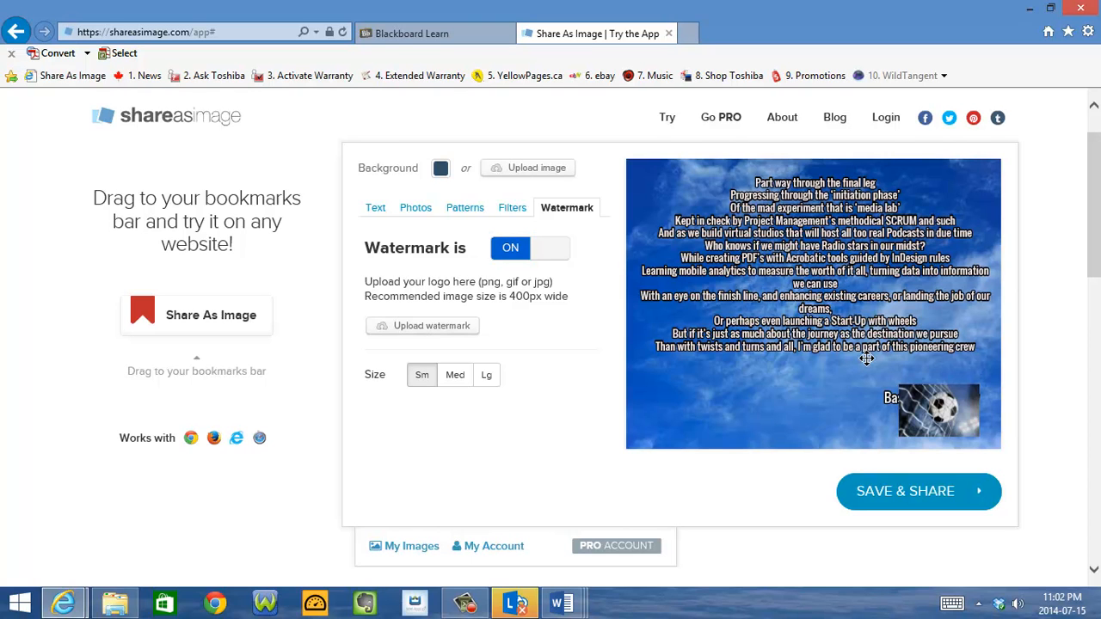
drag(950, 423, 671, 415)
drag(709, 424, 704, 420)
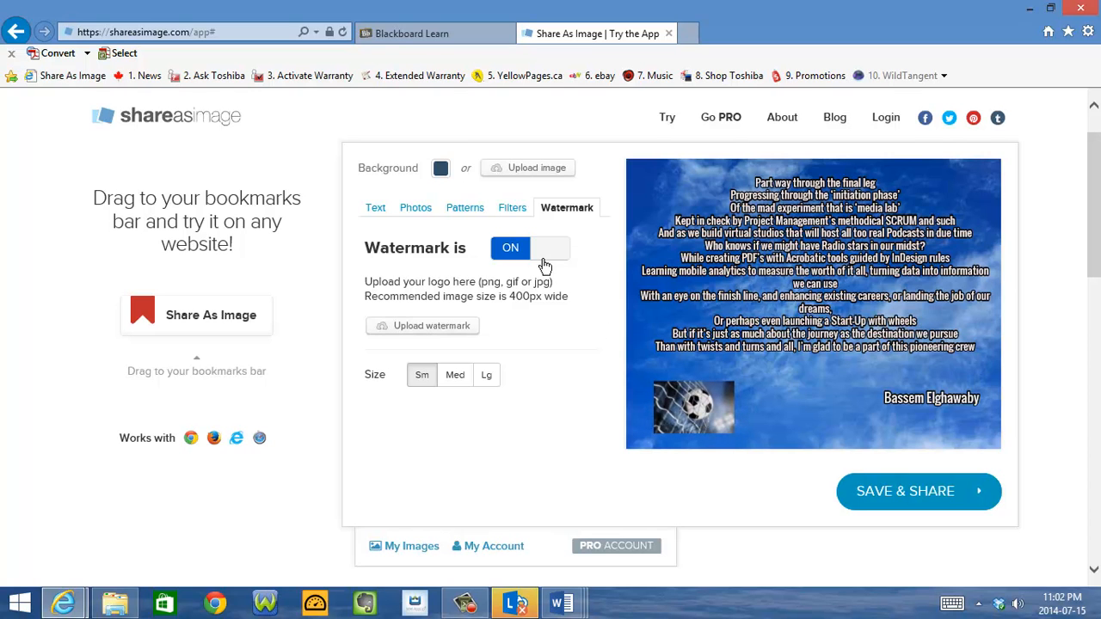
View the upload sources for a custom watermark and minimize the upload window
click(446, 327)
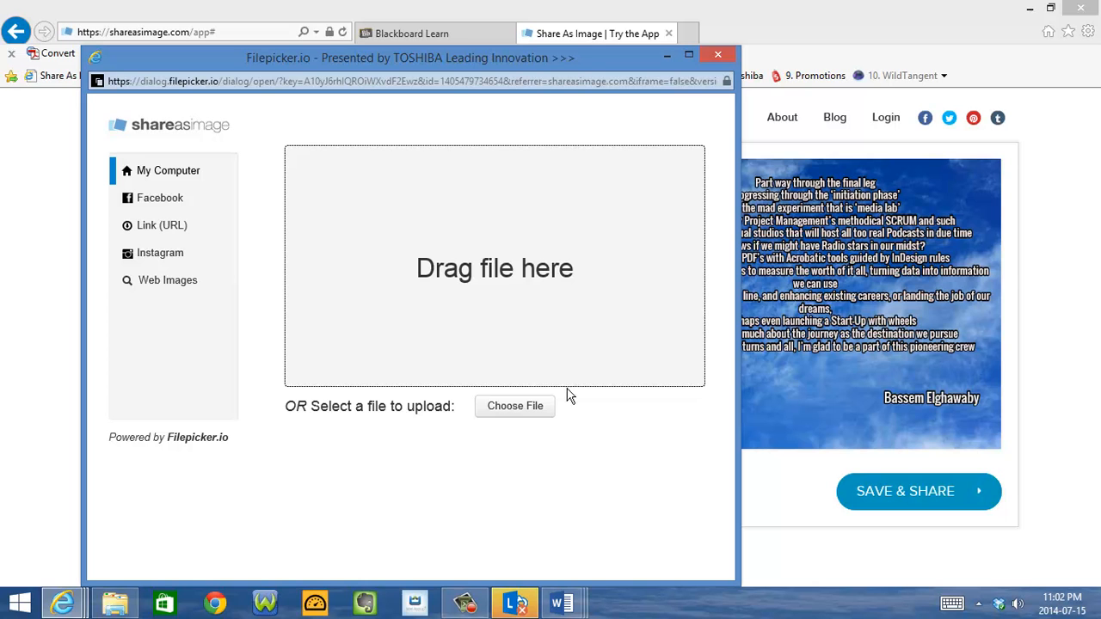
click(668, 57)
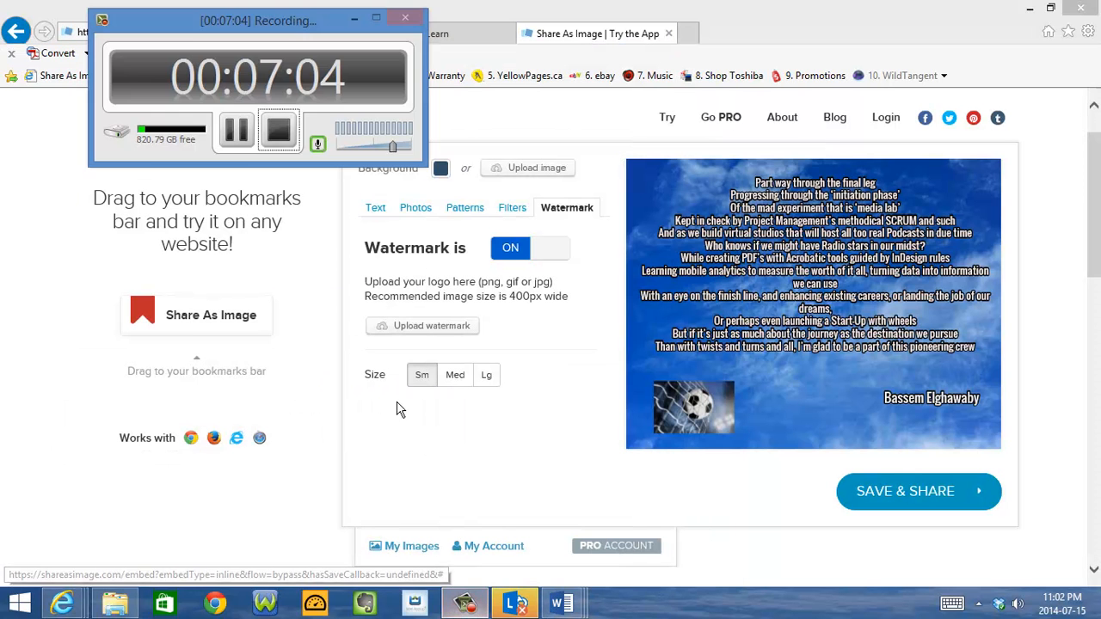
click(234, 130)
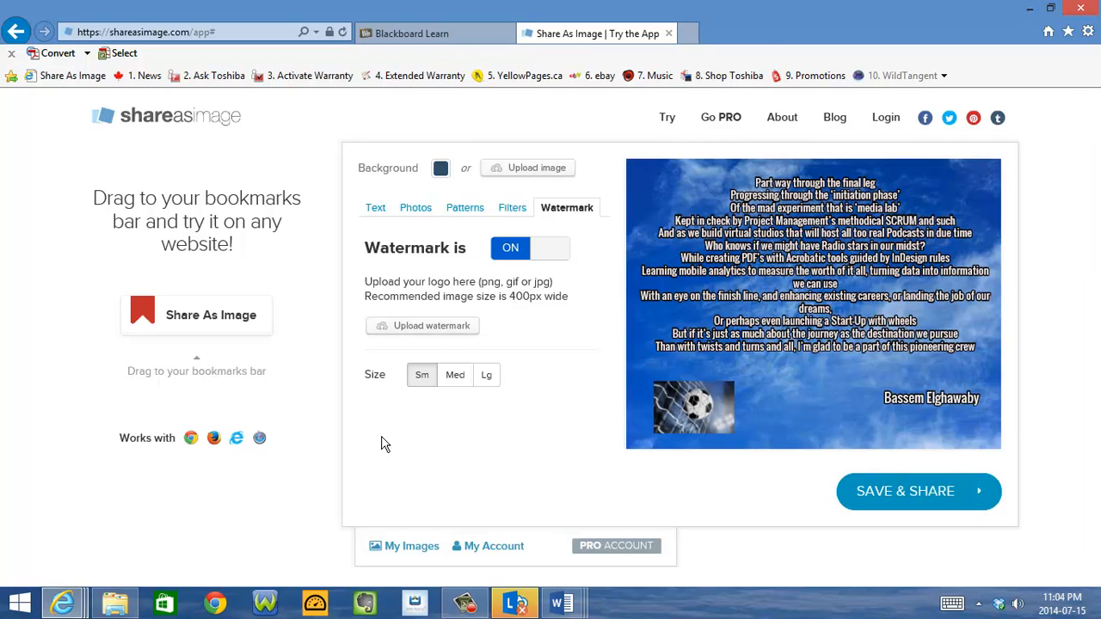
Turn off the soccer ball watermark and upload MSMM.JPG from the Podcast folder in Pictures as the custom watermark
click(546, 262)
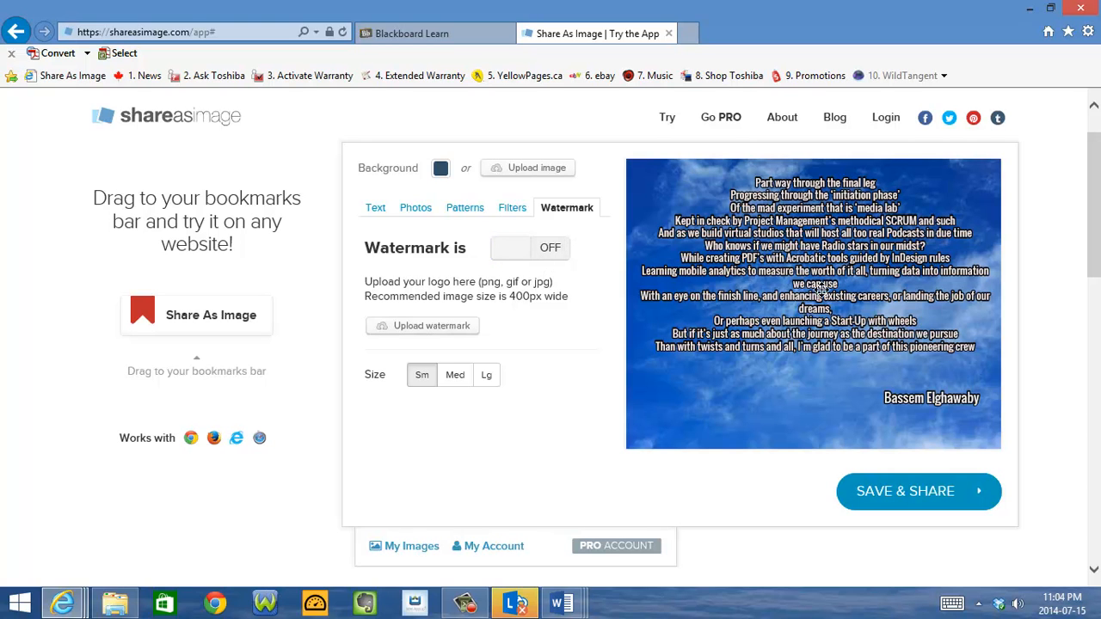
click(448, 332)
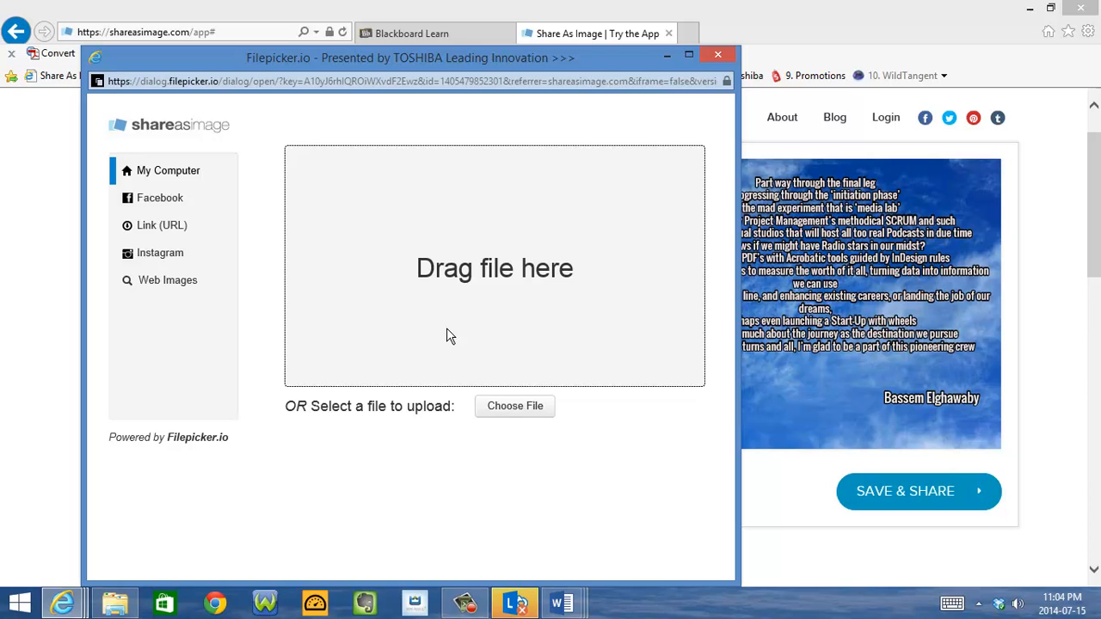
click(514, 407)
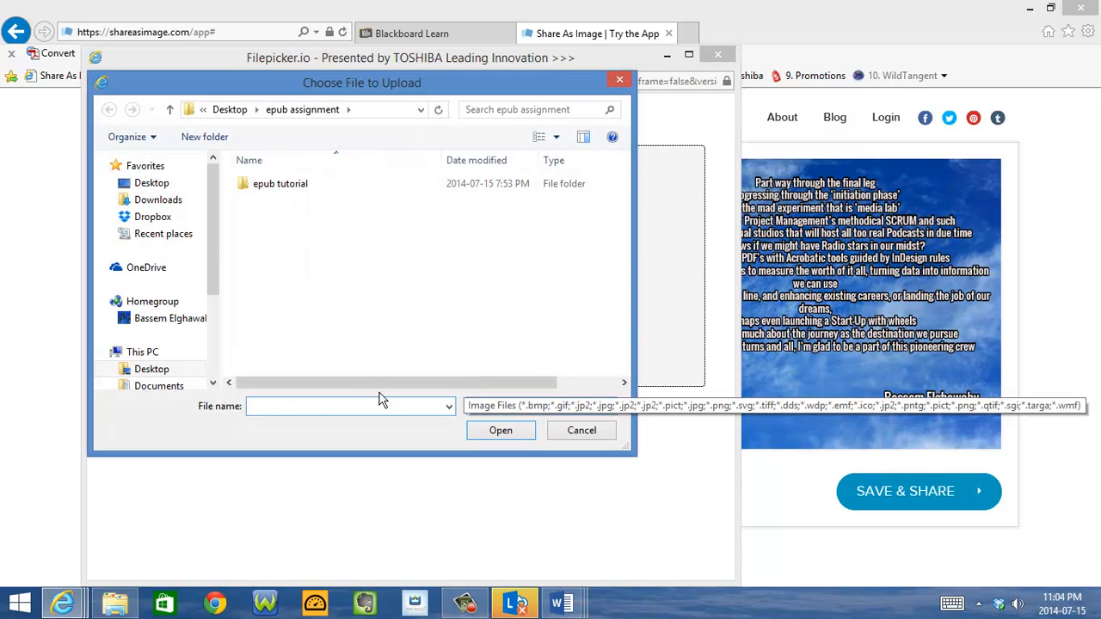
click(214, 383)
click(213, 383)
click(213, 384)
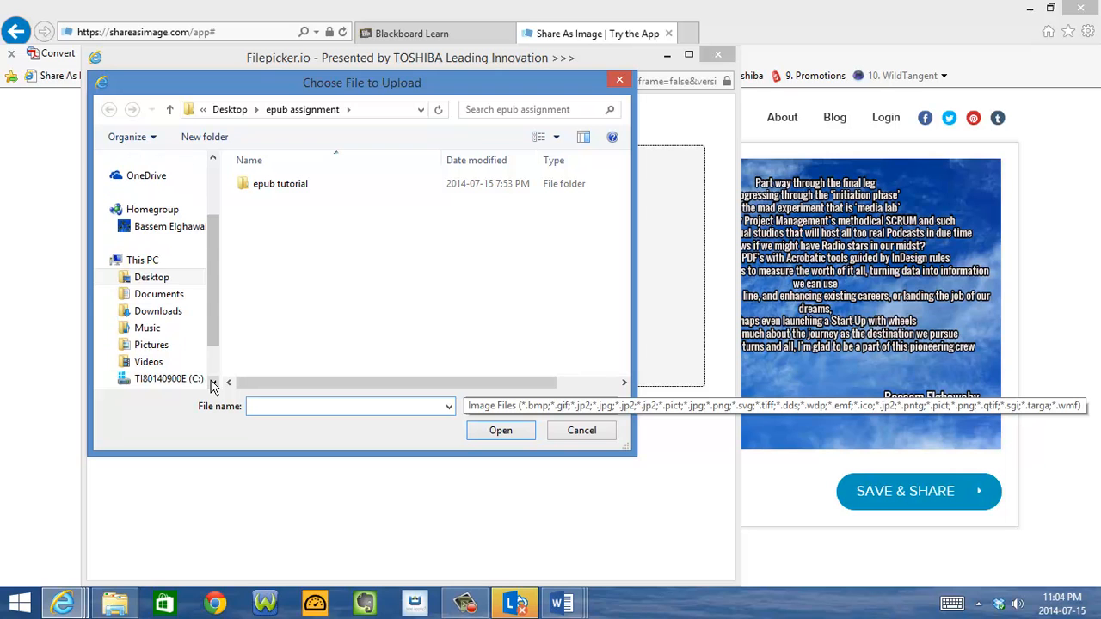
click(164, 345)
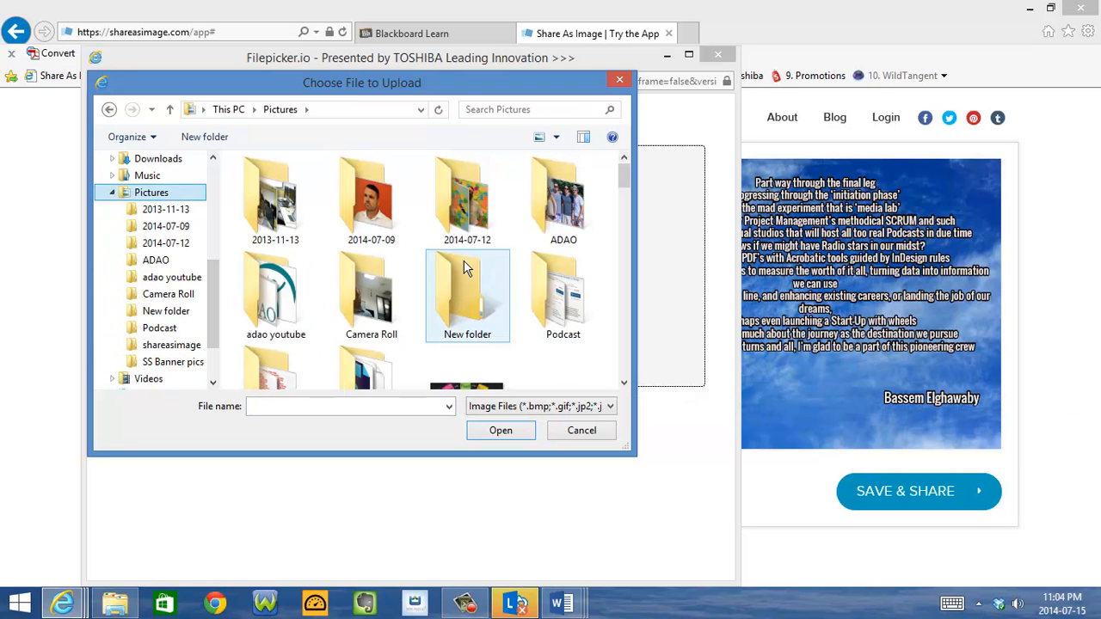
double_click(559, 317)
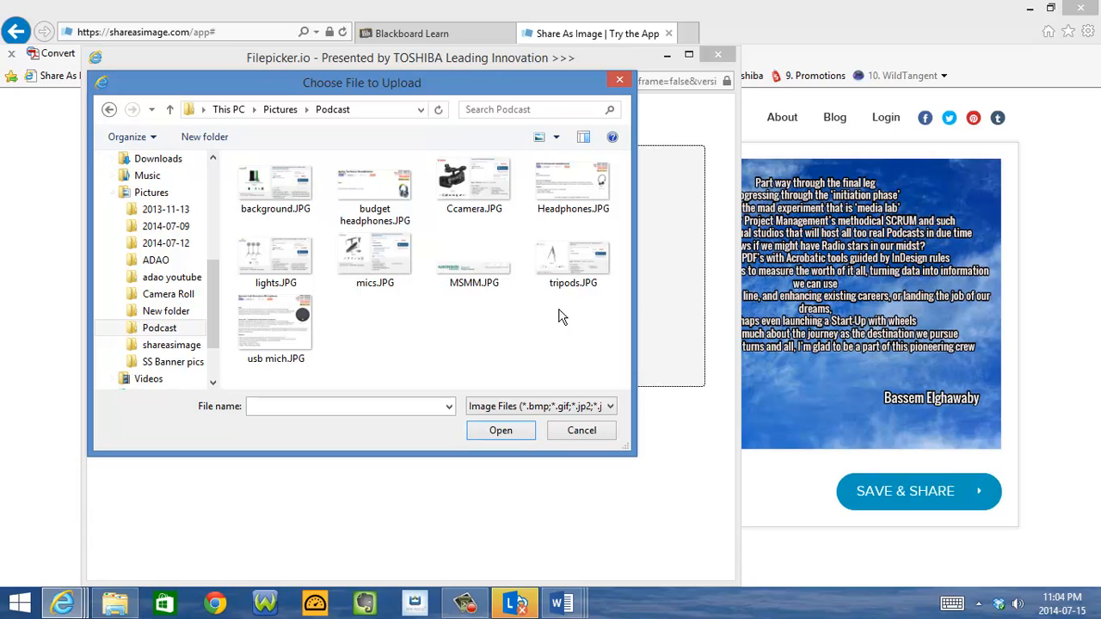
click(478, 276)
double_click(478, 277)
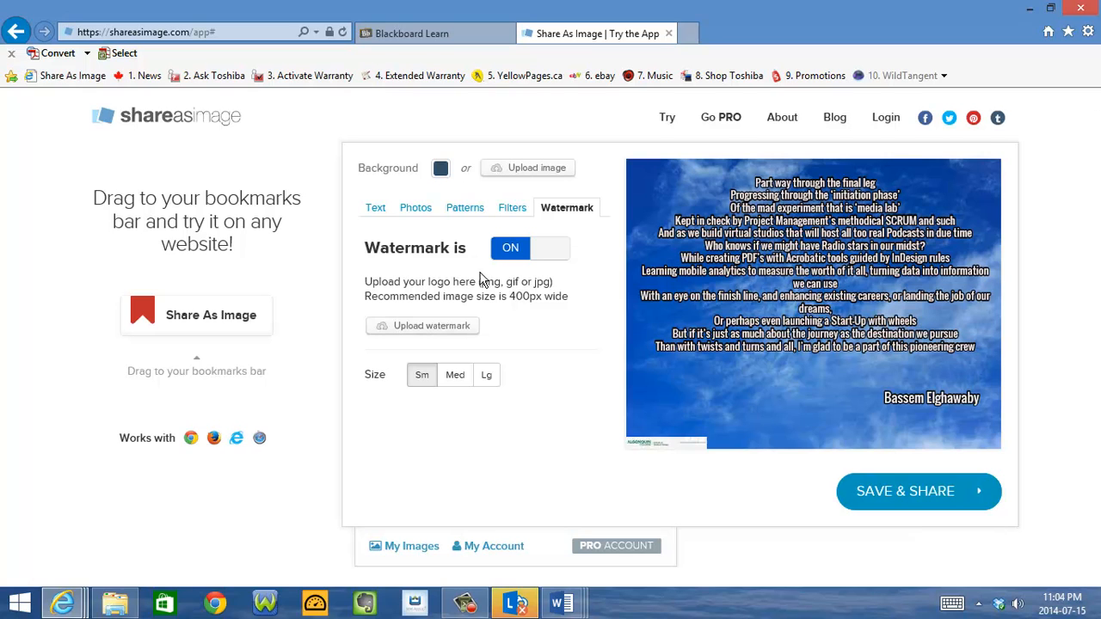
Set the college logo watermark to medium size and place it directly under the poem's last line, above the author's name
drag(676, 444, 738, 405)
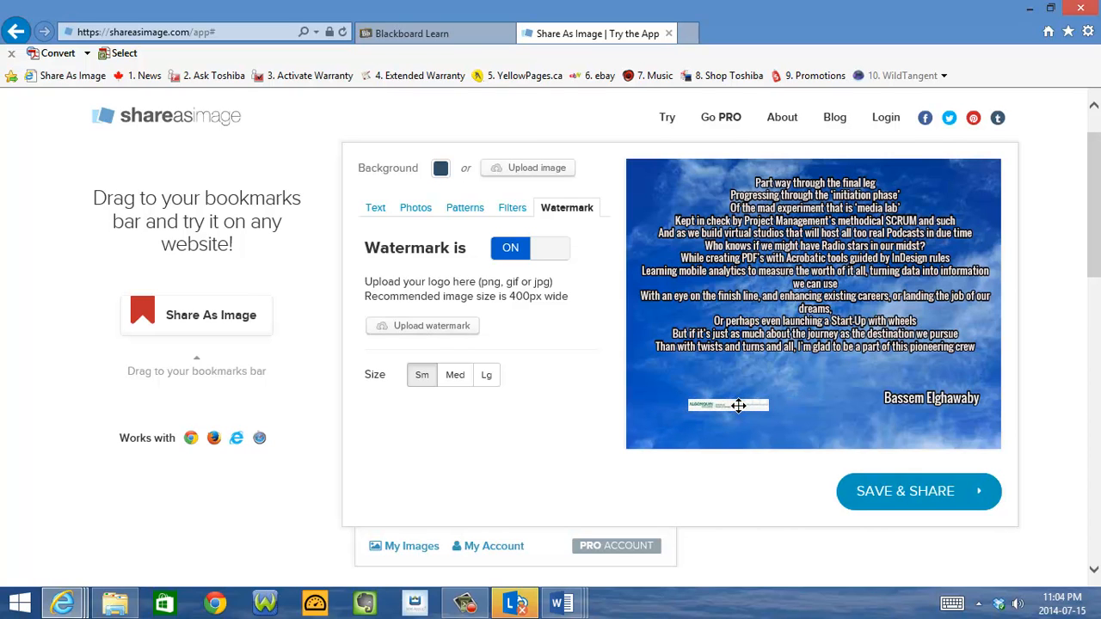
click(455, 380)
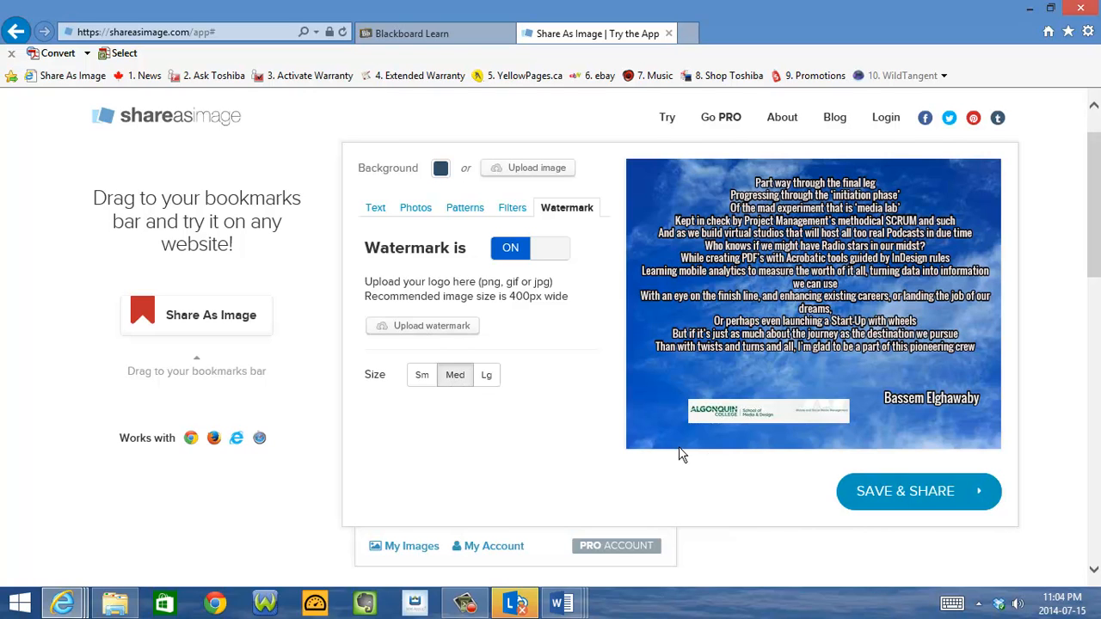
drag(776, 402, 838, 369)
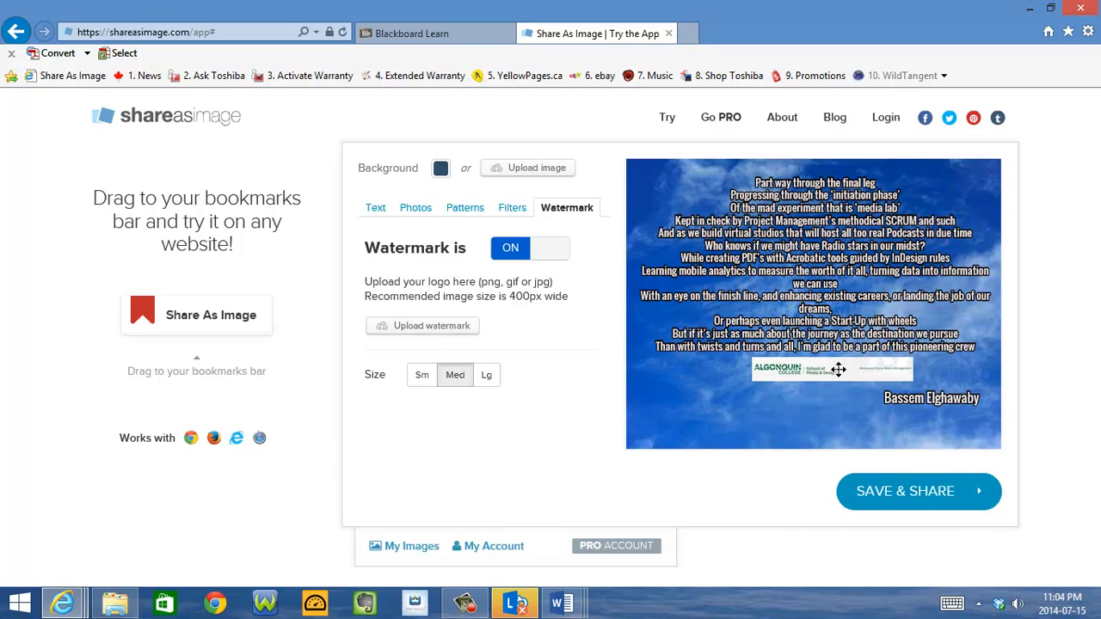
Save the finished image and download its High Definition (1080x836) version, choosing to save it under a custom name and location
click(910, 496)
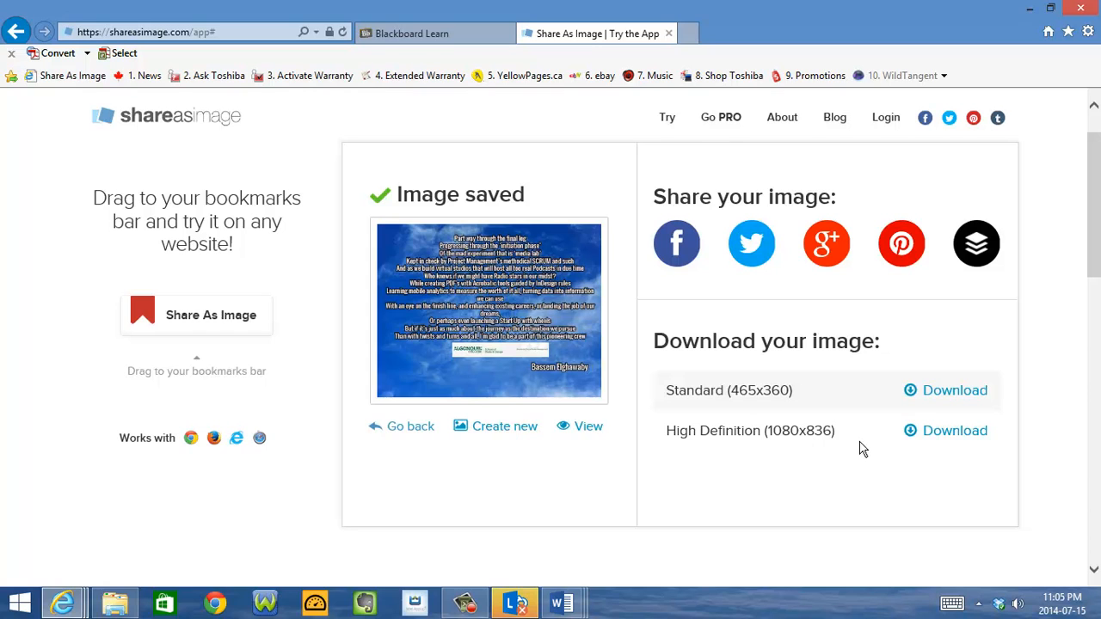
click(955, 431)
click(838, 570)
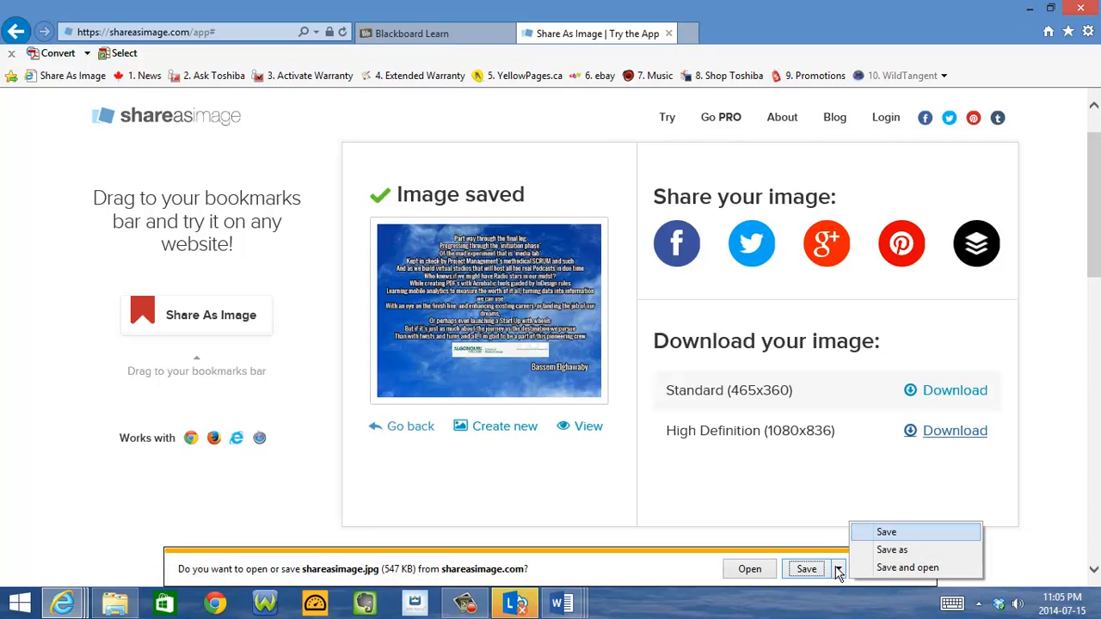
click(892, 549)
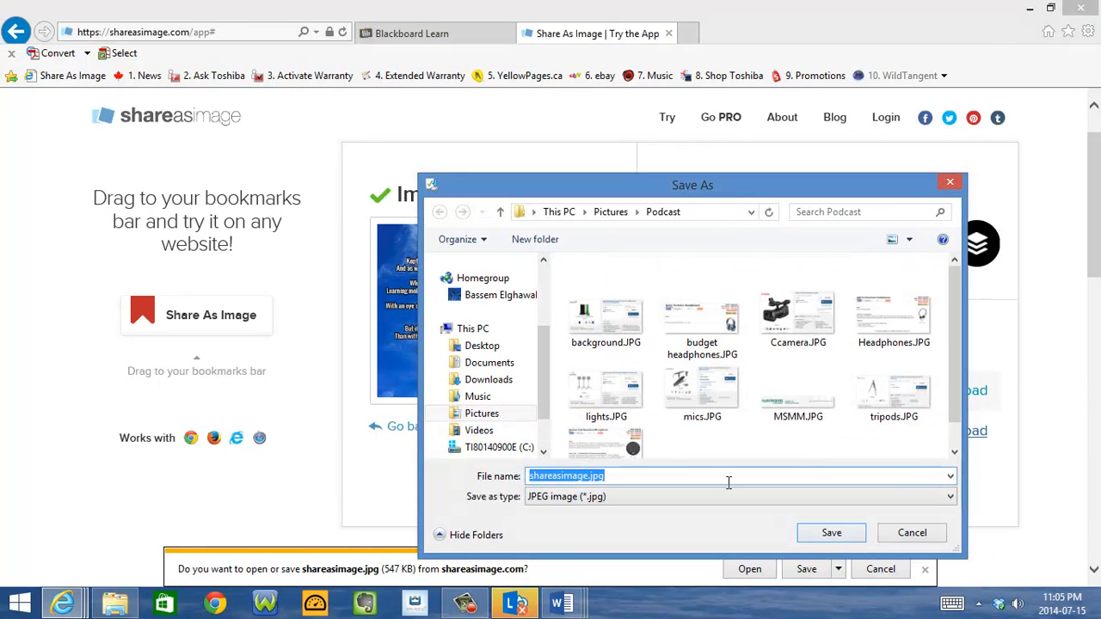
Save the download as podcast poetry.jpg in the Podcast folder in Pictures and dismiss the download notification
click(482, 413)
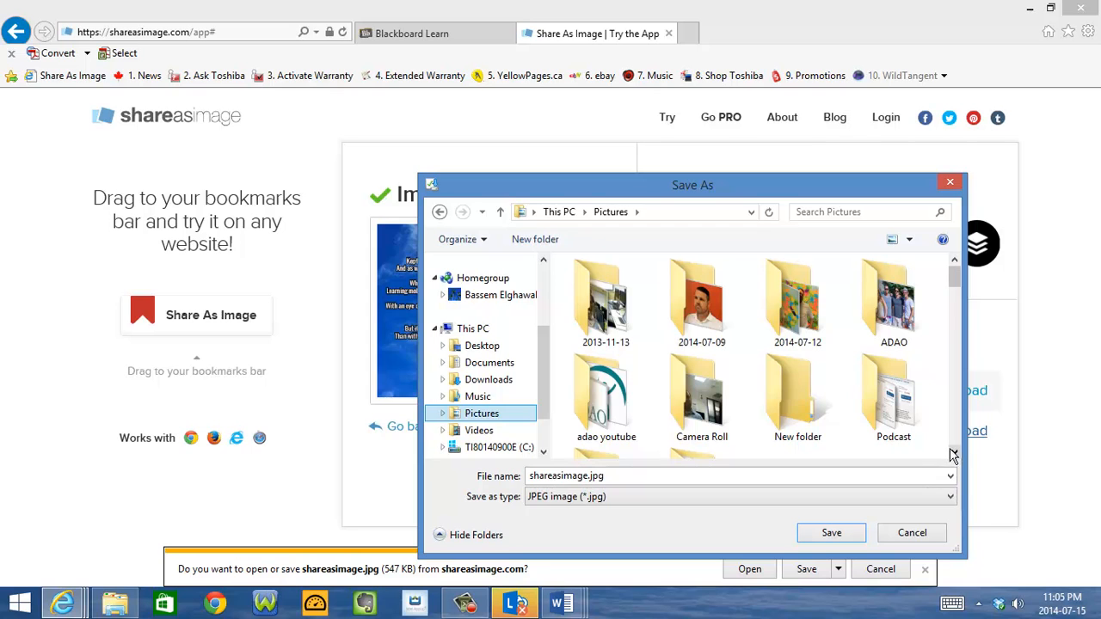
double_click(894, 421)
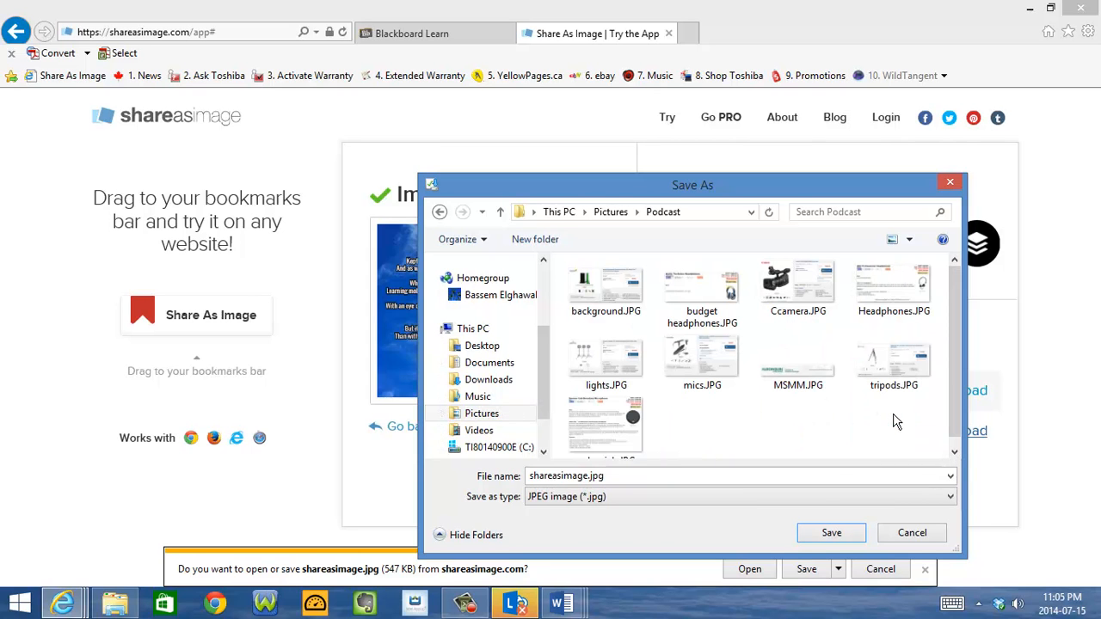
double_click(588, 478)
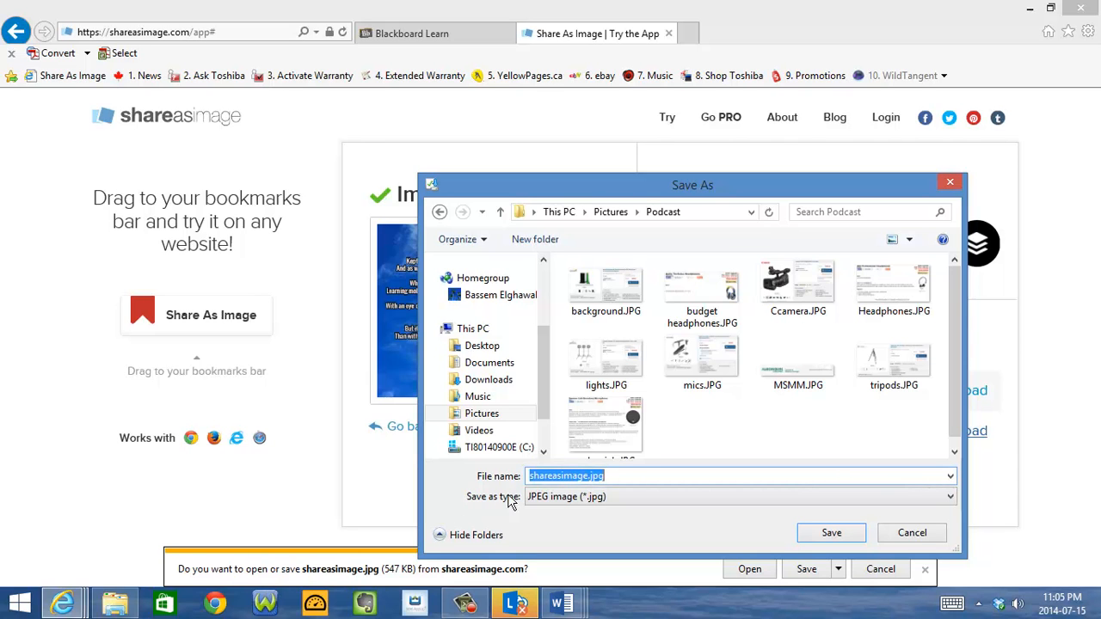
double_click(588, 477)
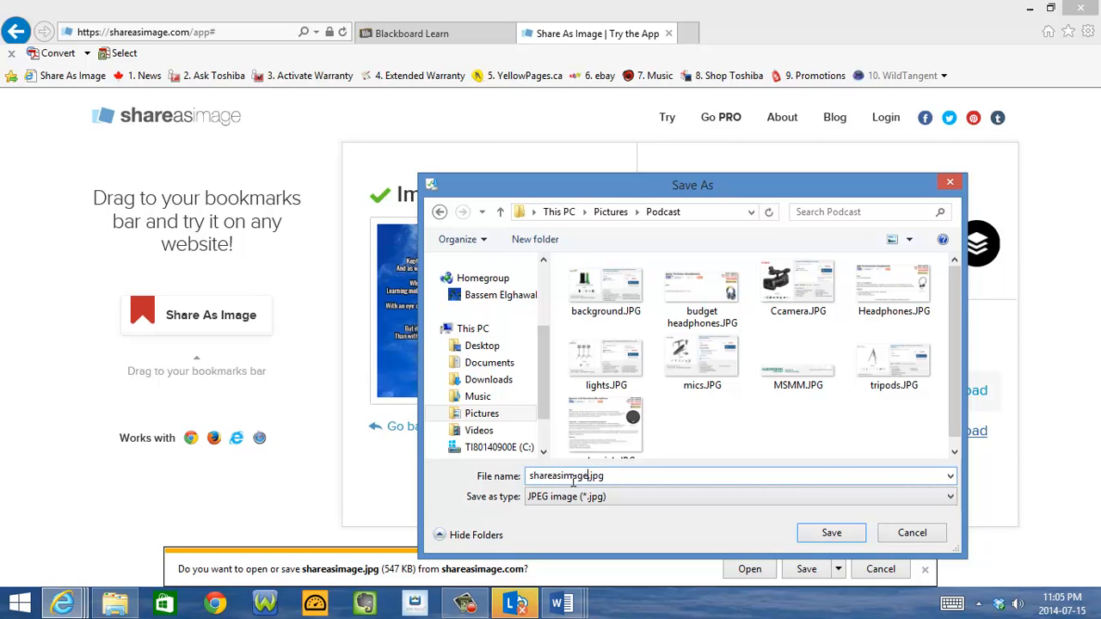
text(podcast poetry)
click(835, 534)
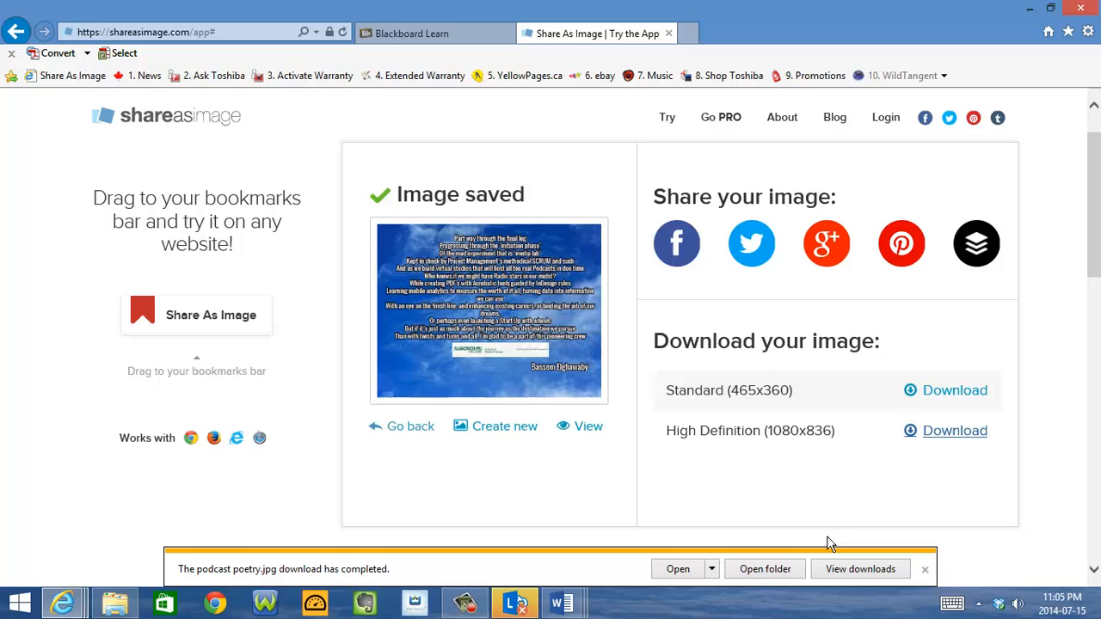
click(925, 572)
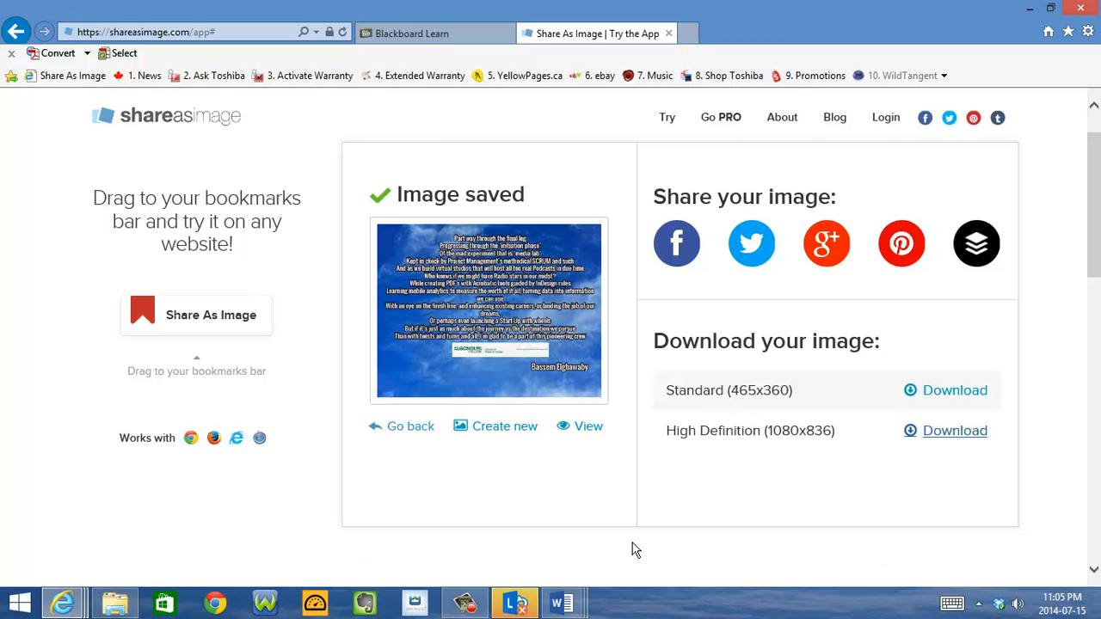
View the saved image on its own web page
click(594, 427)
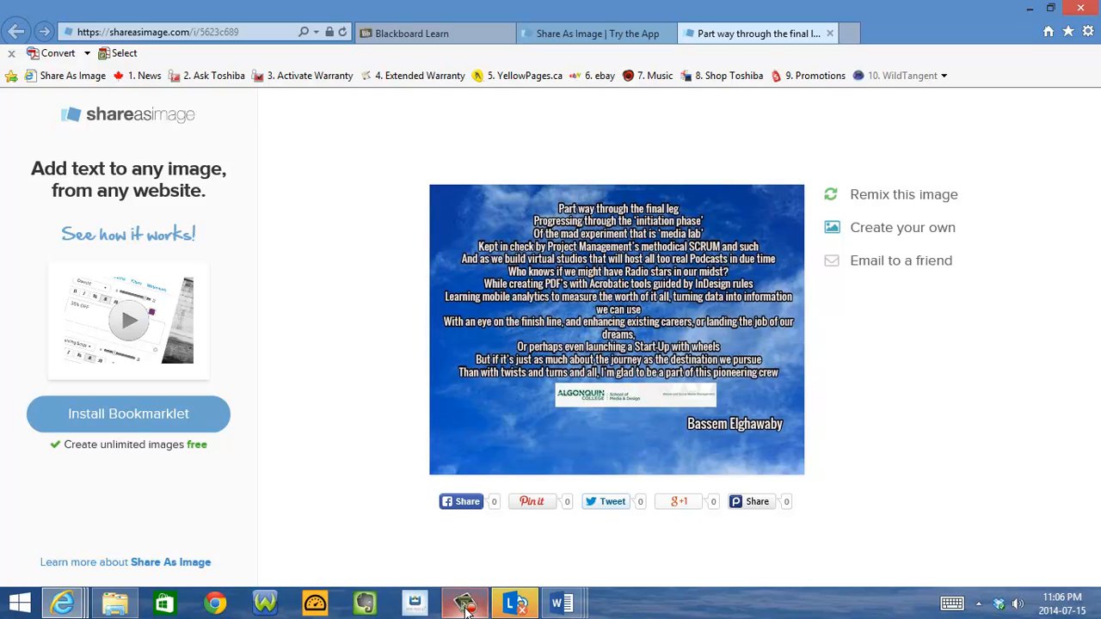
mouse_move(464, 602)
click(458, 527)
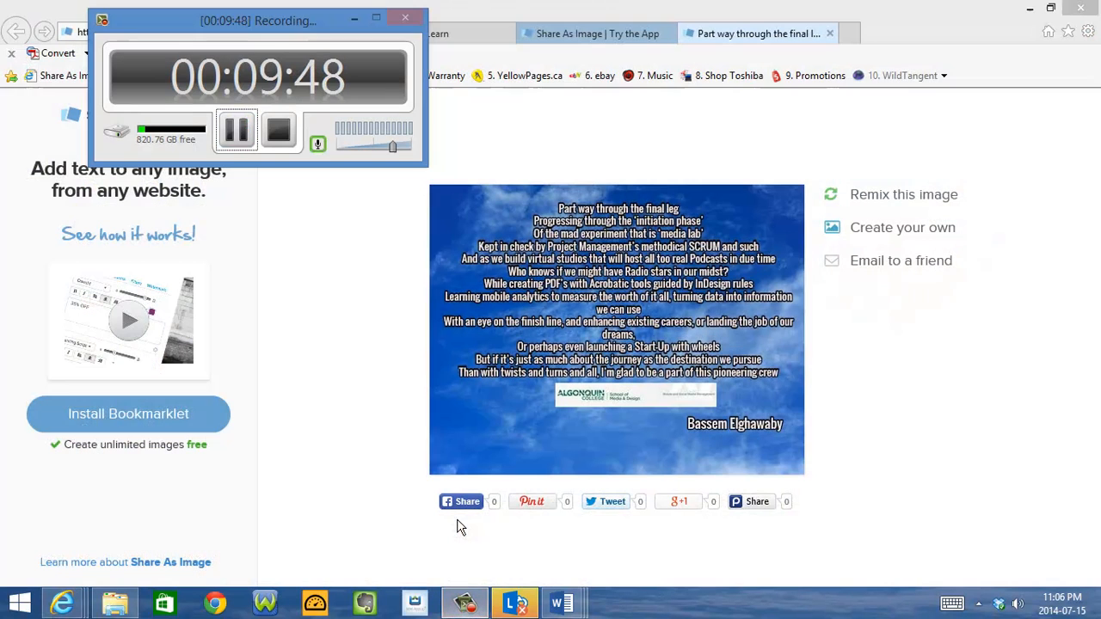